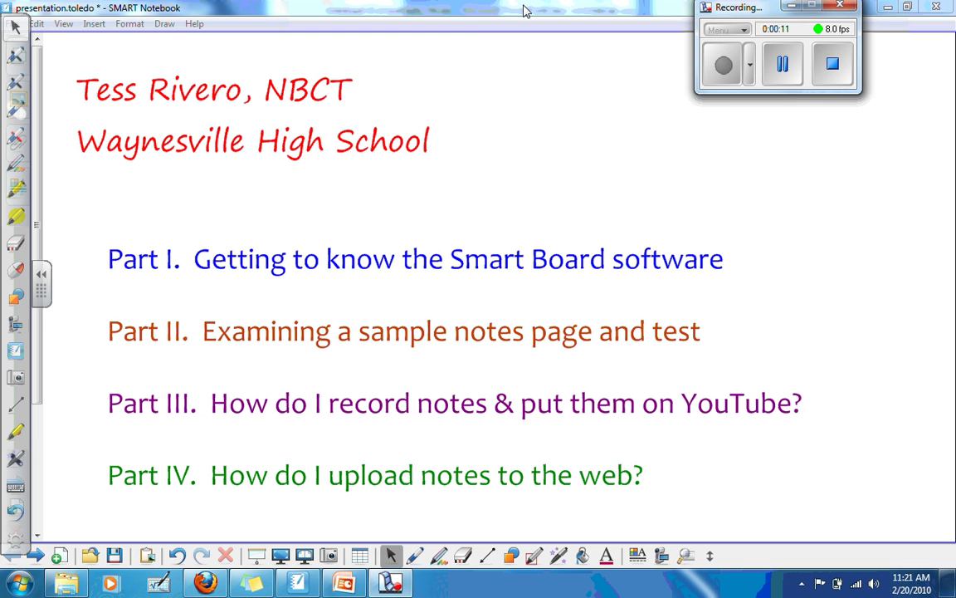
# Step: Collapse the floating tools toolbar and look over the presentation's page thumbnails
pyautogui.click(41, 274)
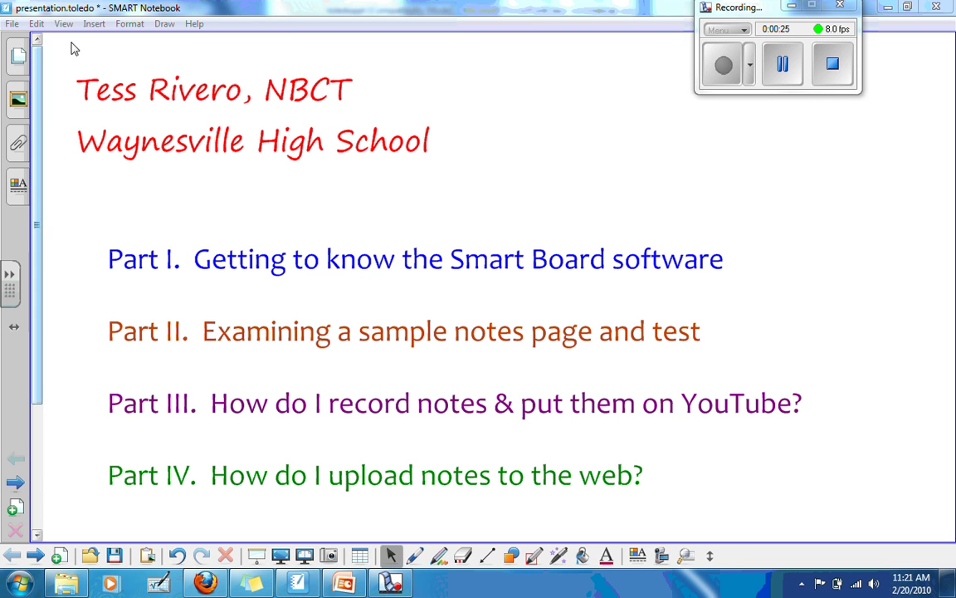
pyautogui.click(13, 25)
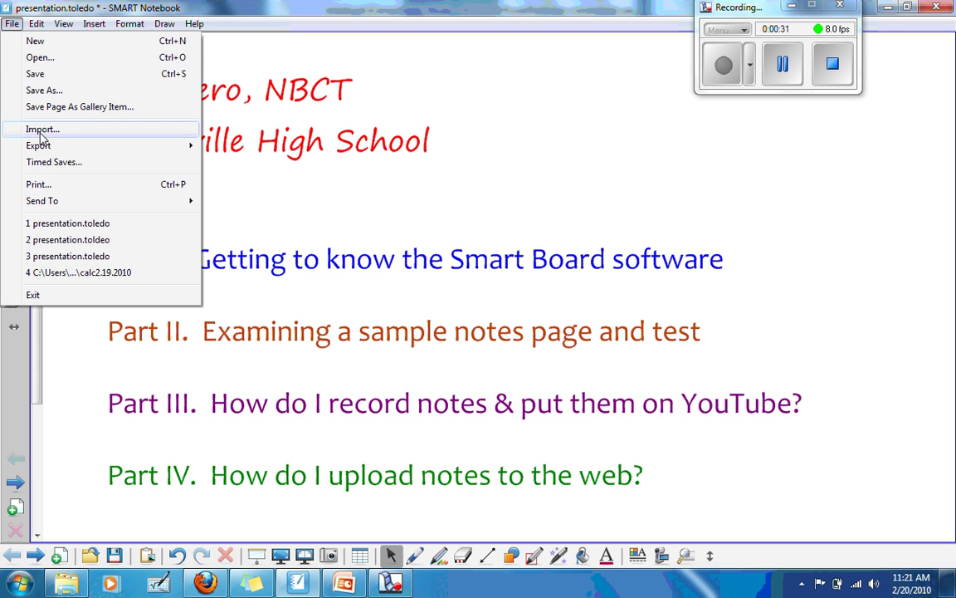
pyautogui.click(64, 405)
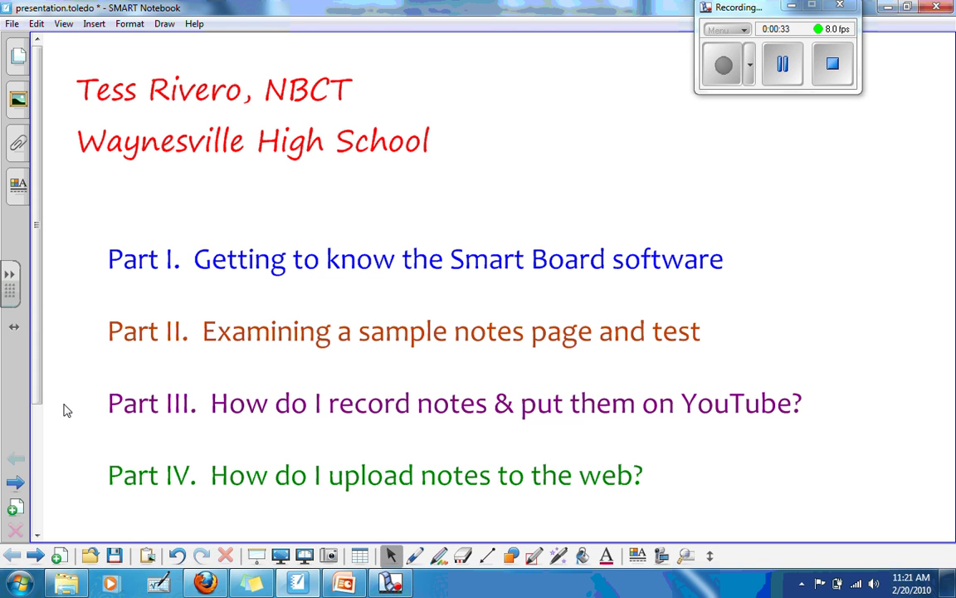
pyautogui.click(24, 61)
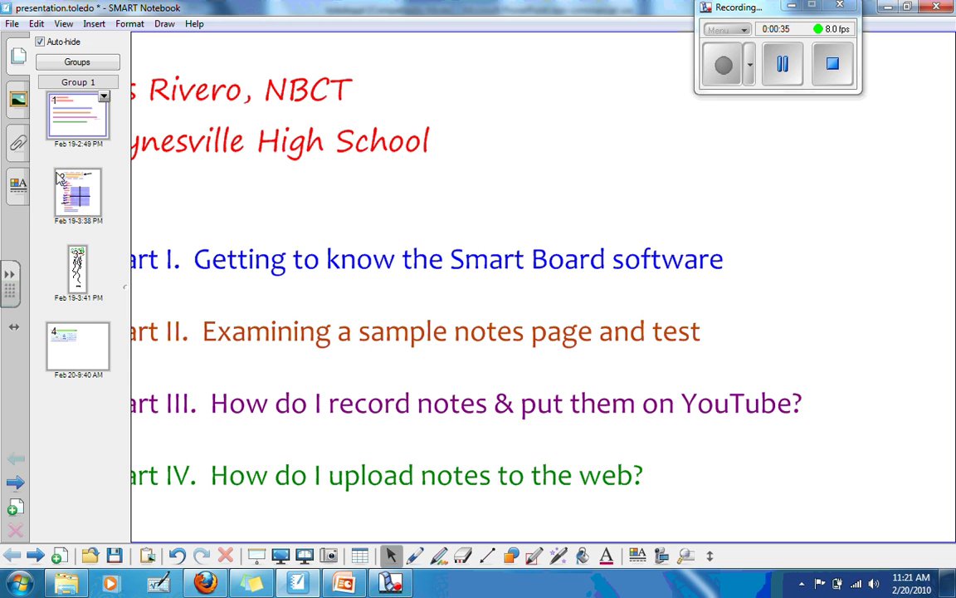
pyautogui.click(330, 198)
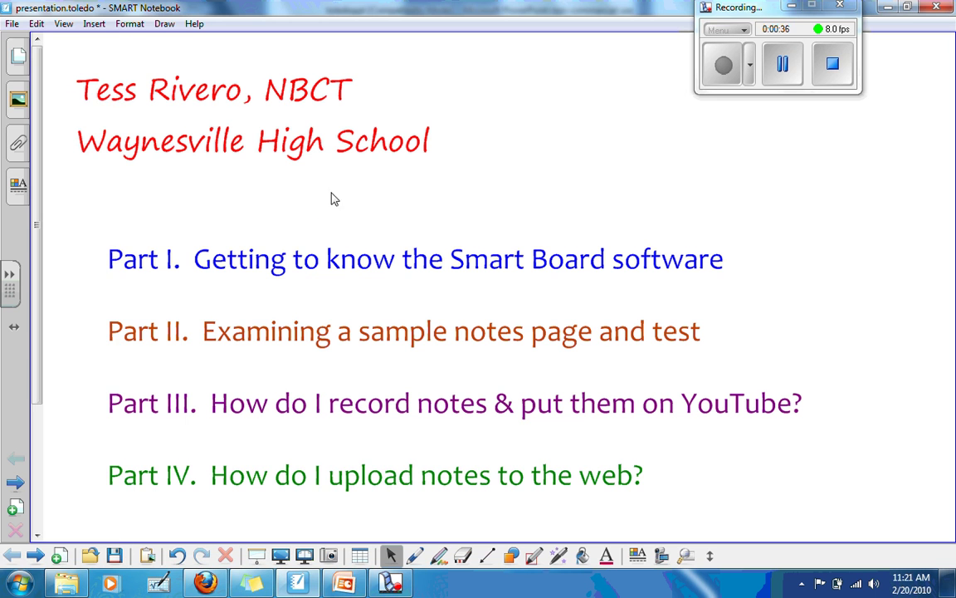
# Step: Switch to PowerPoint and look through both slides of the toledoppt presentation
pyautogui.click(354, 585)
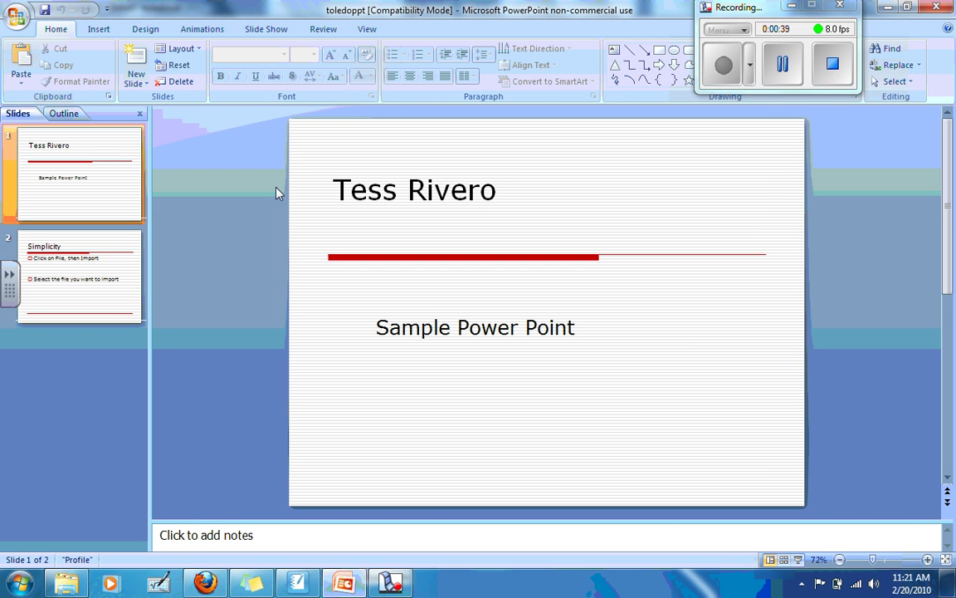
pyautogui.click(98, 261)
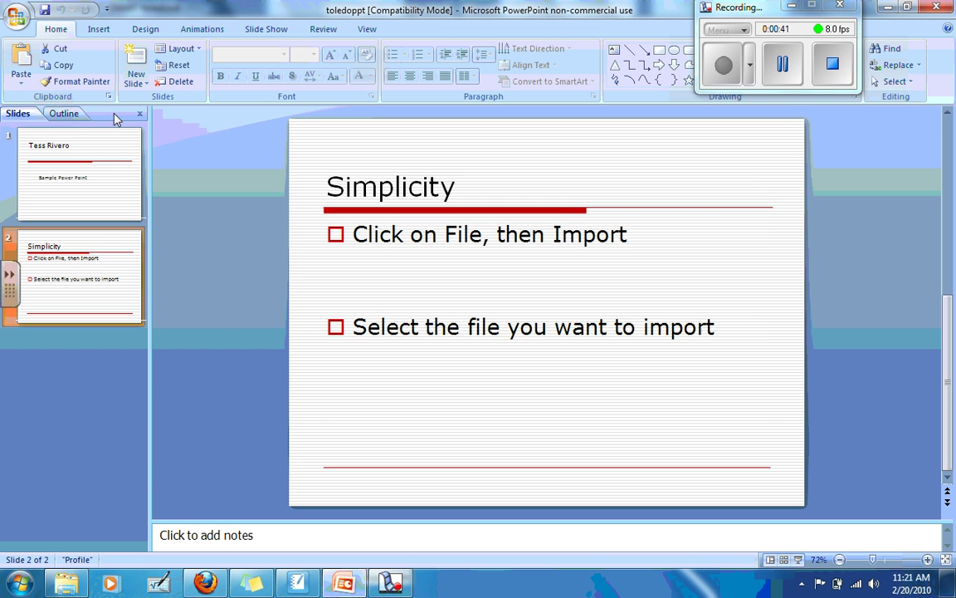
pyautogui.click(106, 143)
pyautogui.click(93, 282)
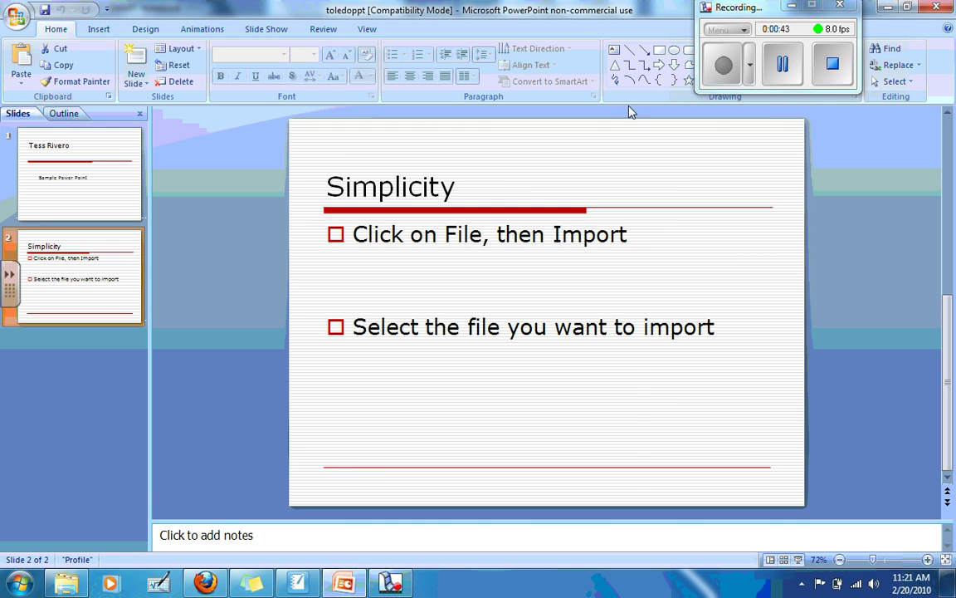
# Step: Switch back to SMART Notebook and import the toledoppt PowerPoint file, saving the changes to presentation.toledo
pyautogui.hotkey('alt', 'Tab')
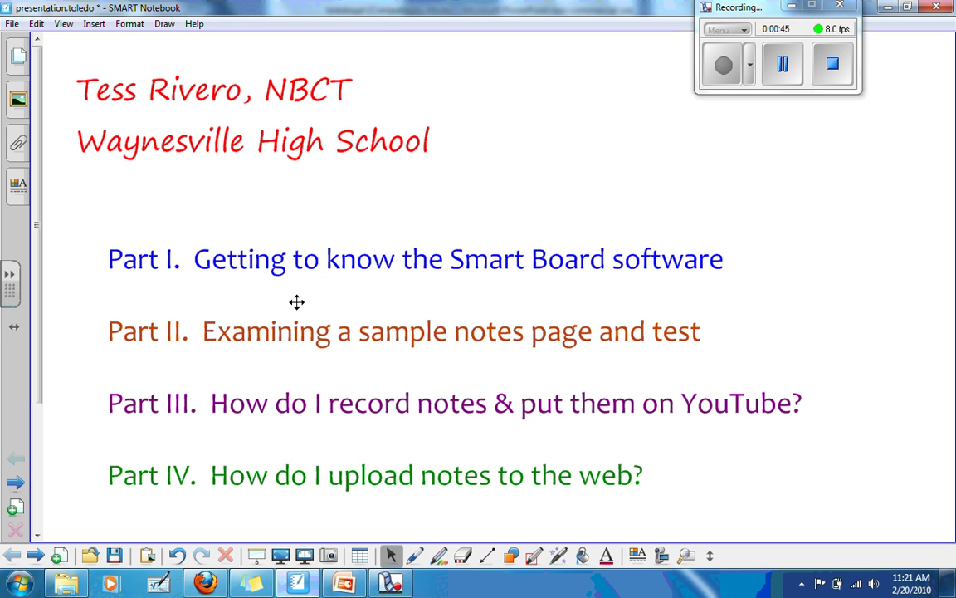
pyautogui.click(13, 23)
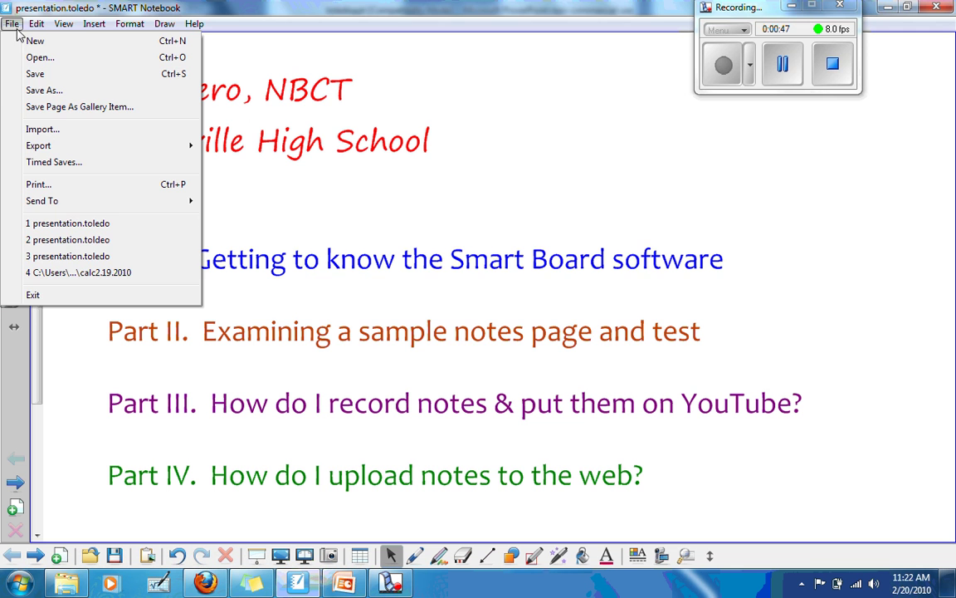
pyautogui.click(48, 131)
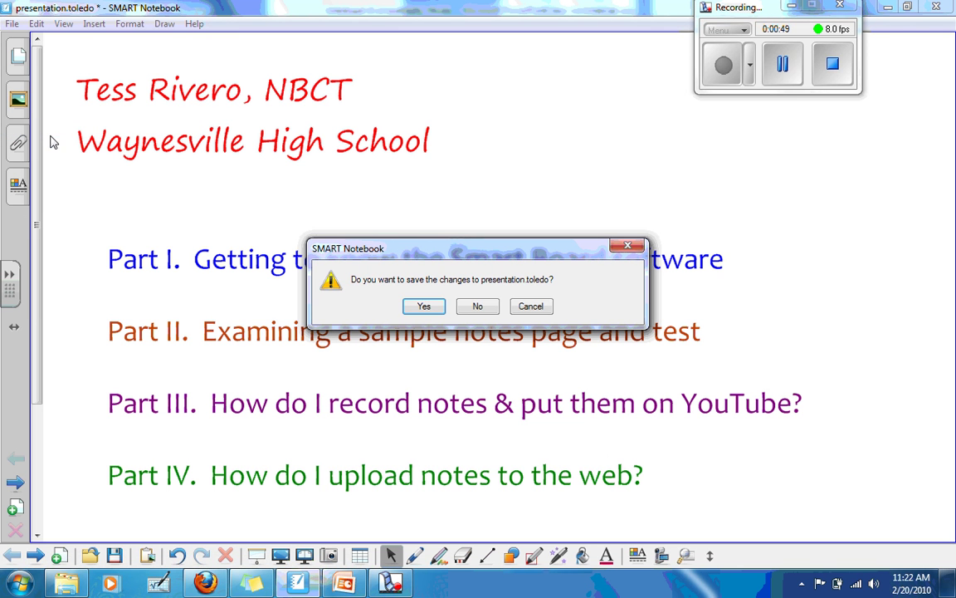
pyautogui.click(423, 306)
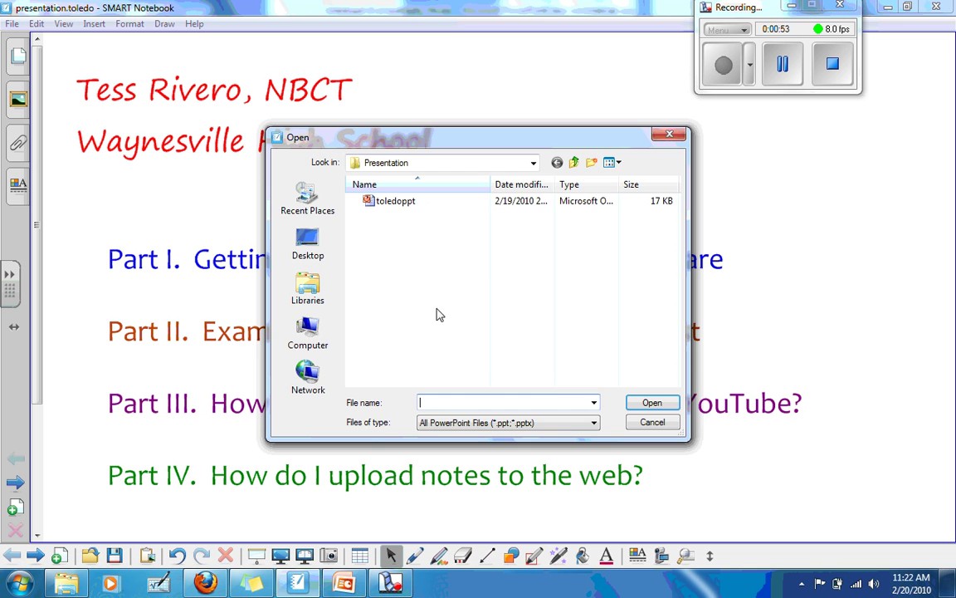
pyautogui.doubleClick(395, 201)
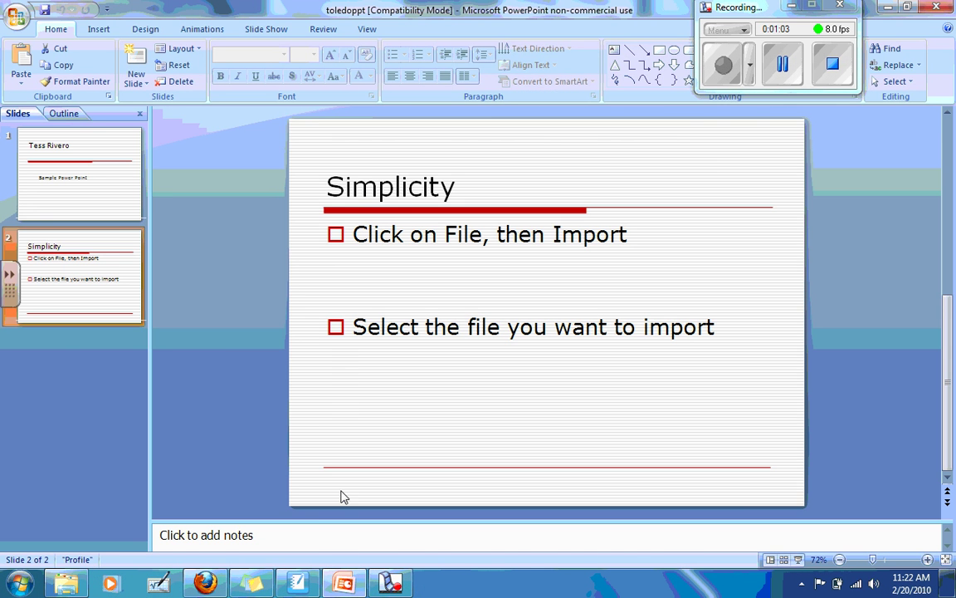
pyautogui.click(300, 585)
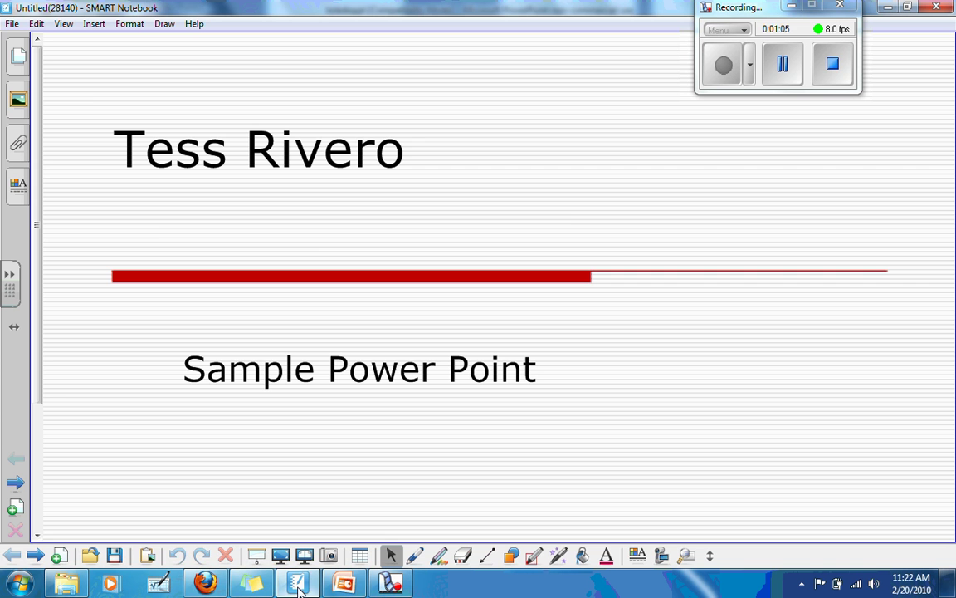
pyautogui.doubleClick(158, 8)
pyautogui.moveTo(274, 23); pyautogui.dragTo(301, 94)
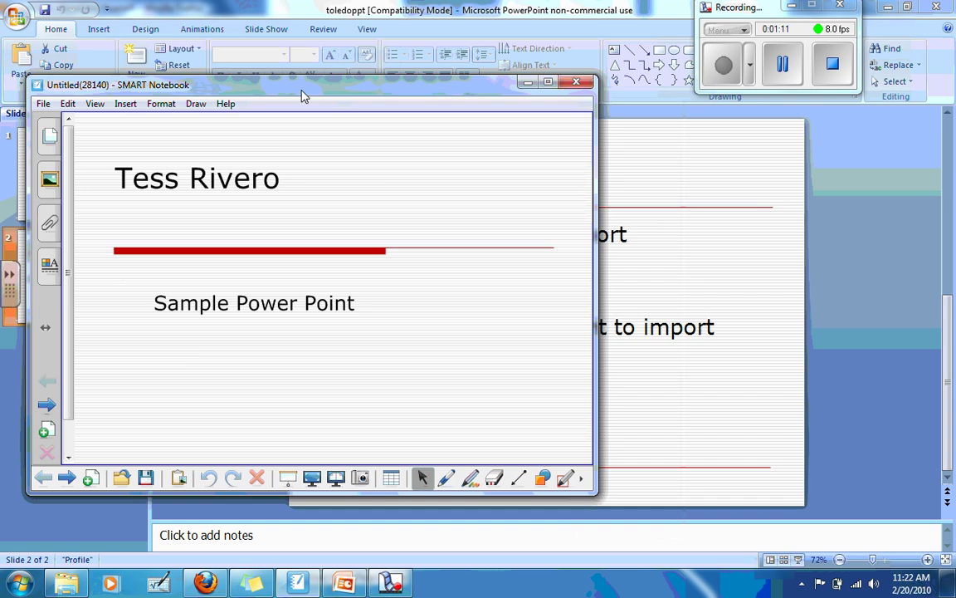
pyautogui.doubleClick(302, 93)
# Step: Go to the second imported page, "Simplicity", and move its bulleted text block down below the red line
pyautogui.click(18, 55)
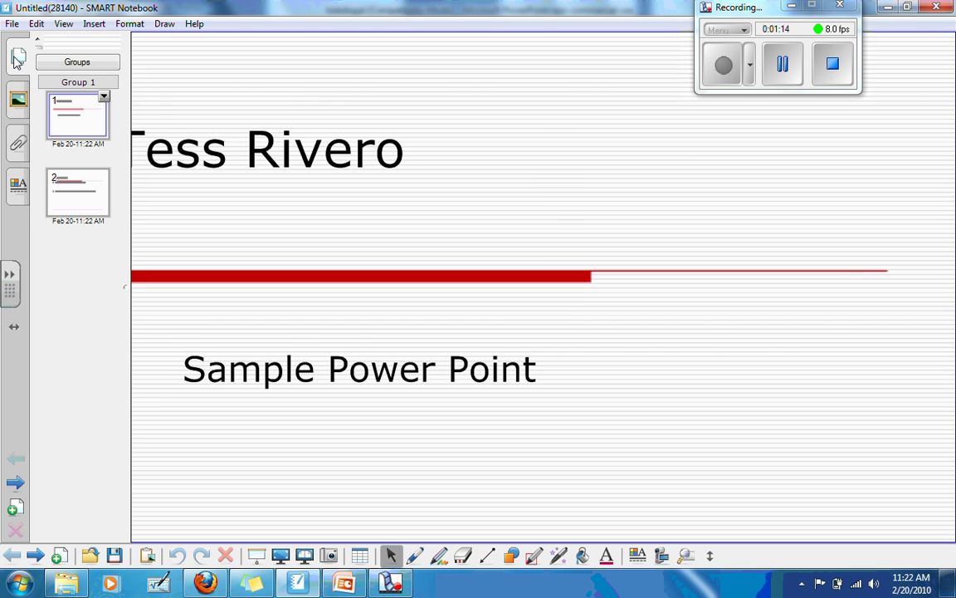
pyautogui.click(71, 189)
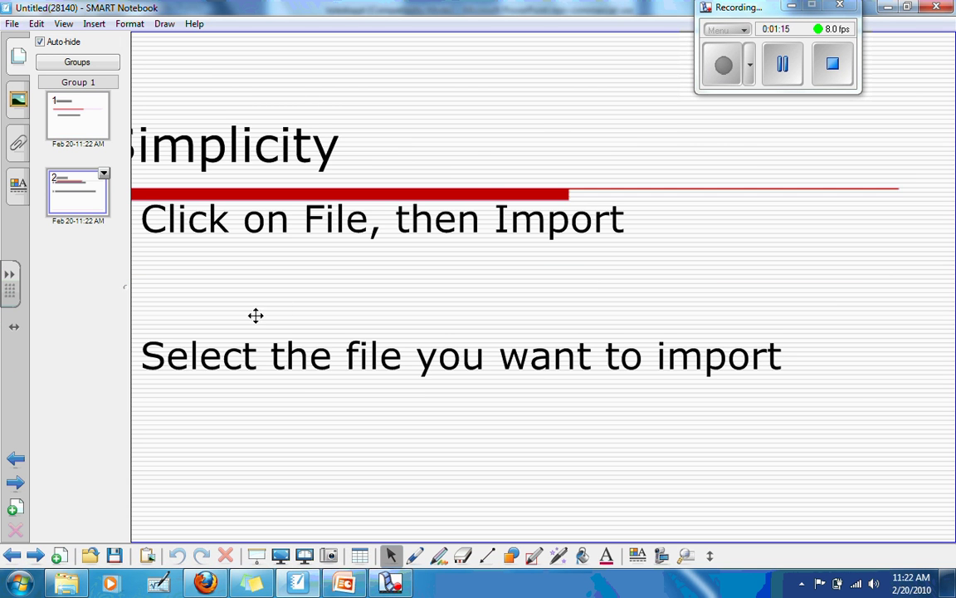
pyautogui.click(284, 300)
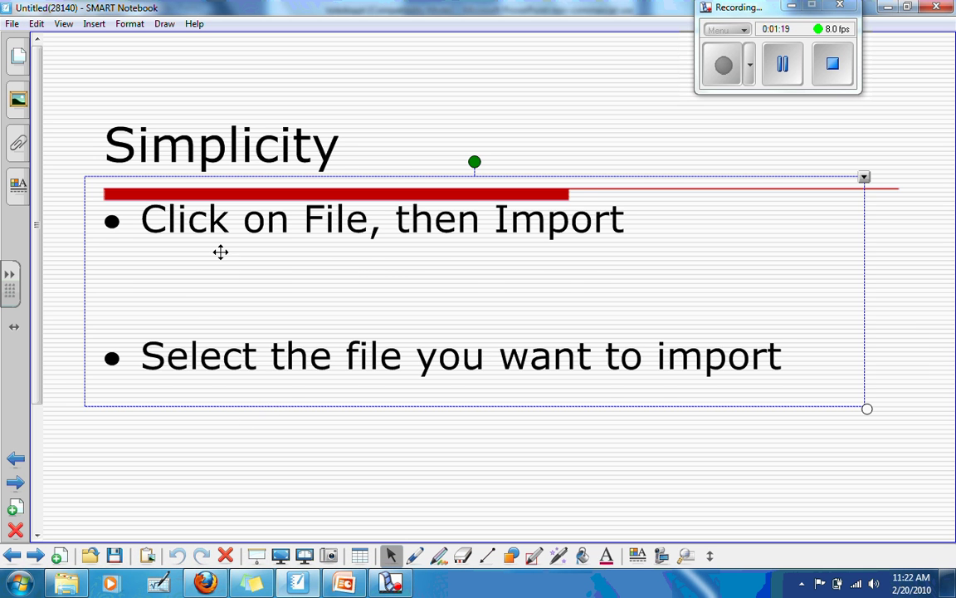
pyautogui.moveTo(217, 266); pyautogui.dragTo(215, 317)
pyautogui.moveTo(218, 274); pyautogui.dragTo(216, 252)
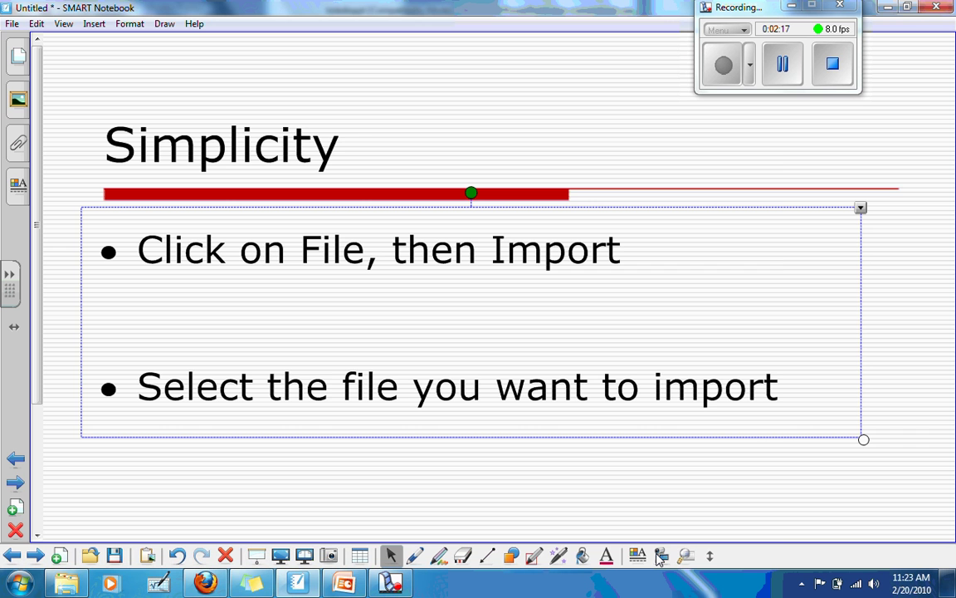
# Step: Review the tools available for customizing the toolbar and close the customization window
pyautogui.rightClick(747, 561)
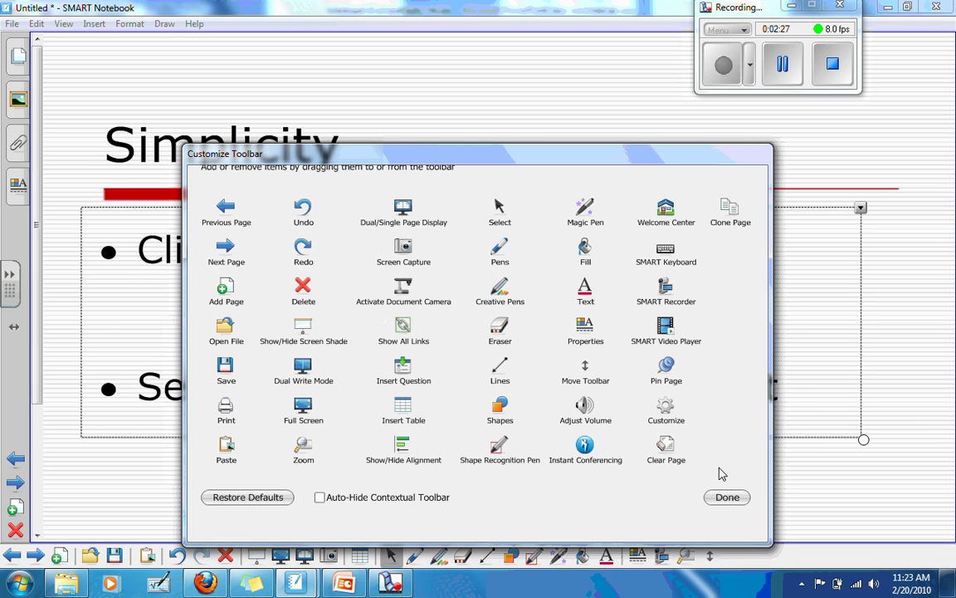
pyautogui.click(727, 499)
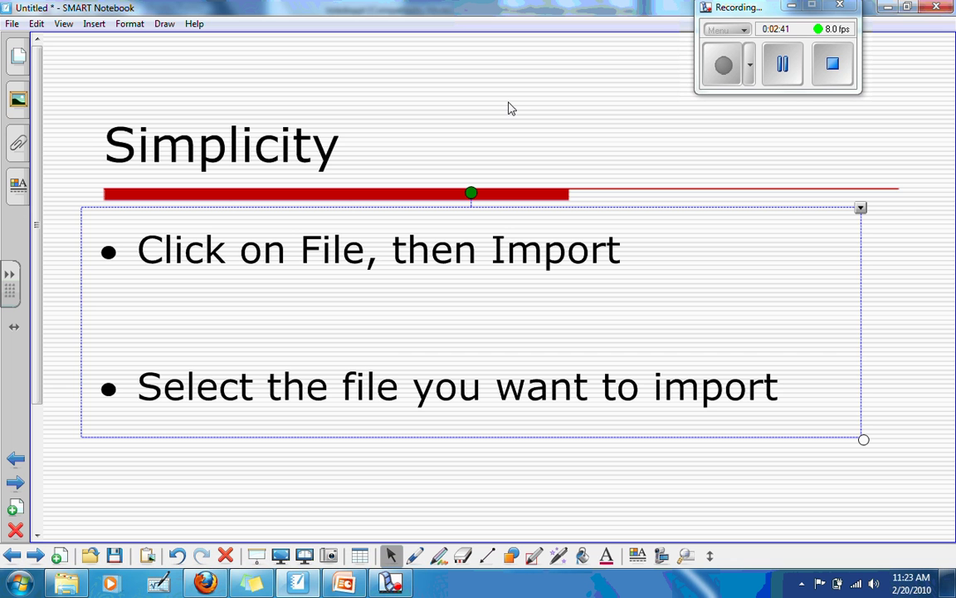
pyautogui.click(208, 583)
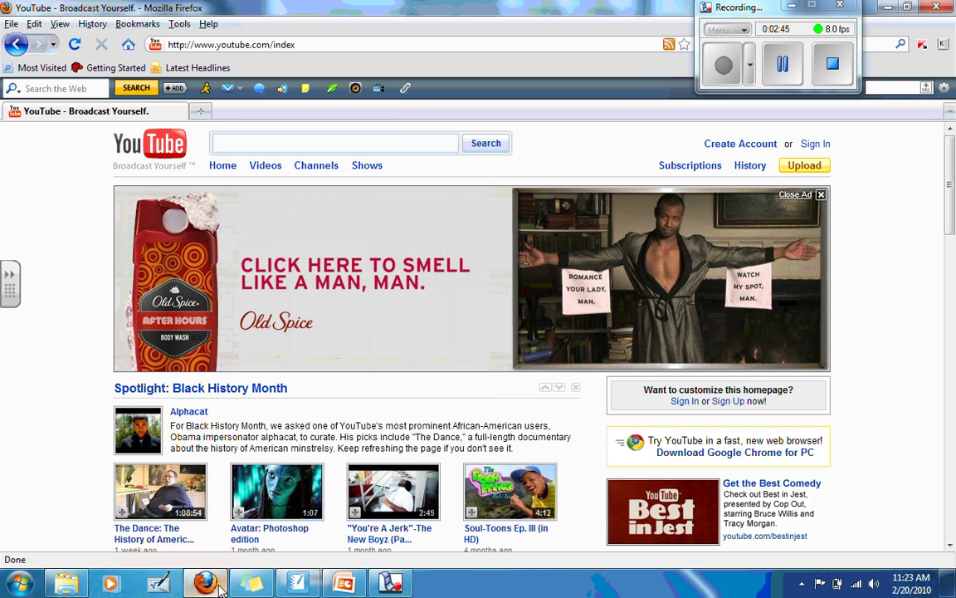
pyautogui.click(251, 585)
pyautogui.click(343, 584)
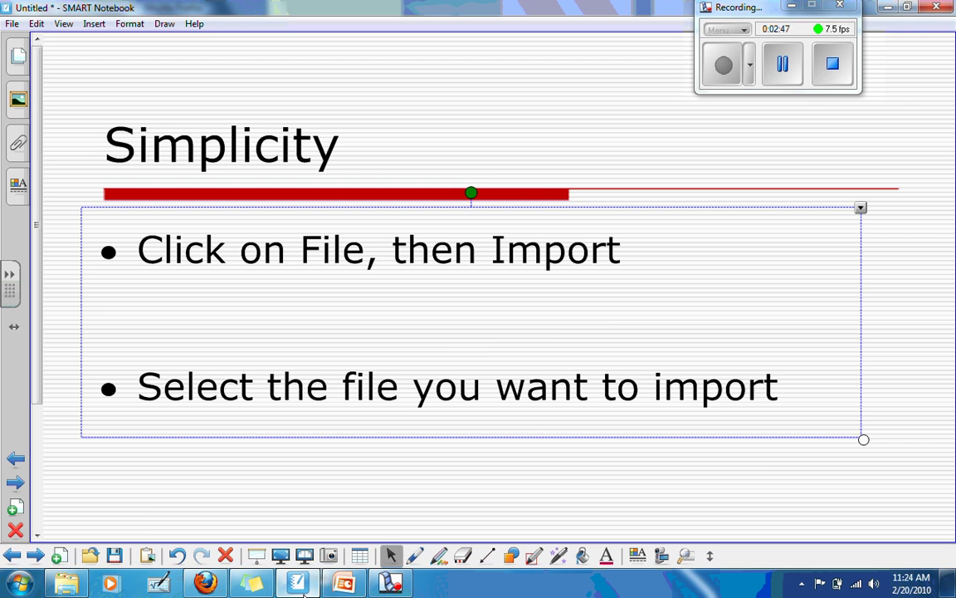
pyautogui.click(343, 585)
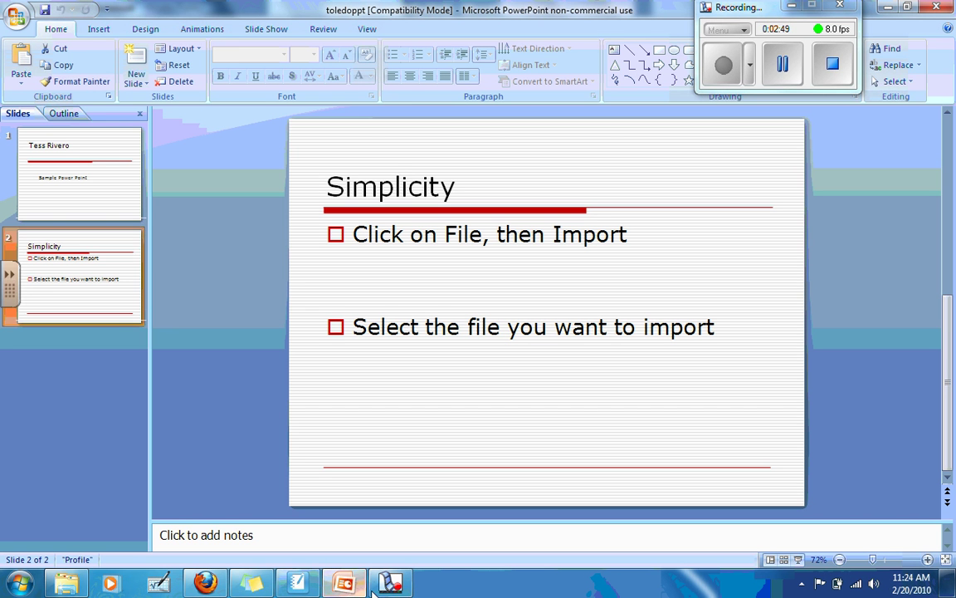
pyautogui.click(462, 459)
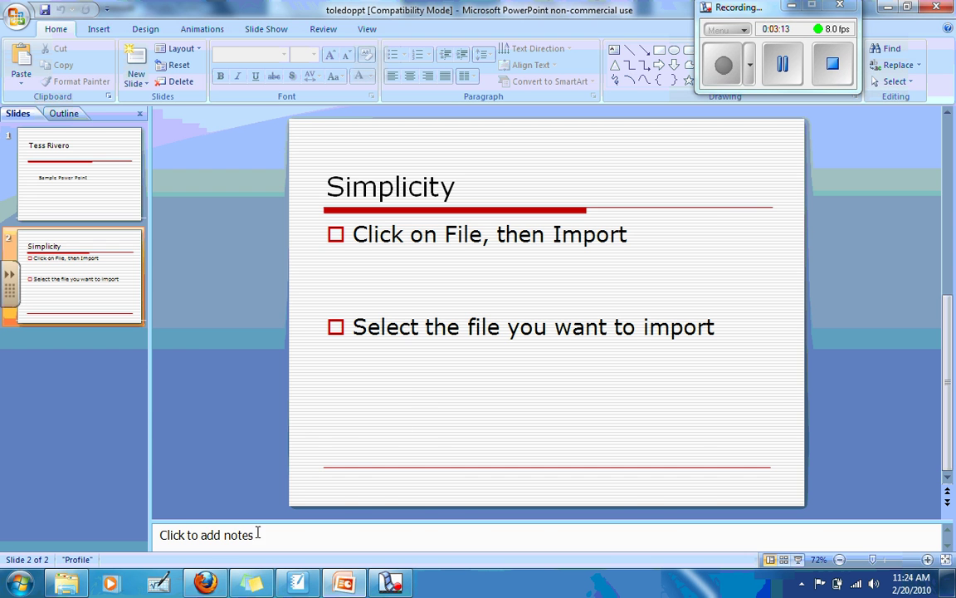
# Step: Switch to Firefox, look at YouTube's account creation form, and sign in with the already filled-in account credentials
pyautogui.click(206, 581)
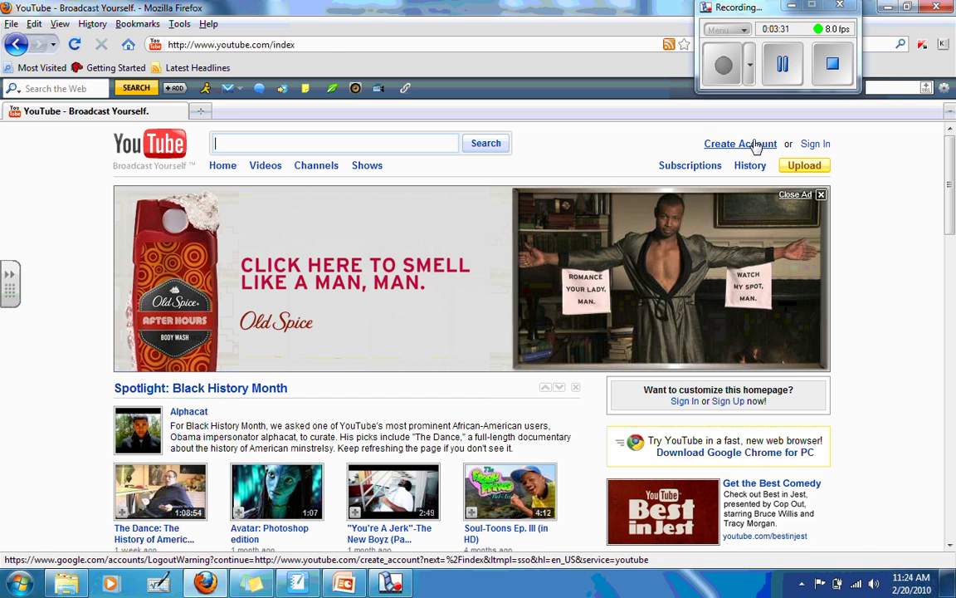
pyautogui.click(755, 145)
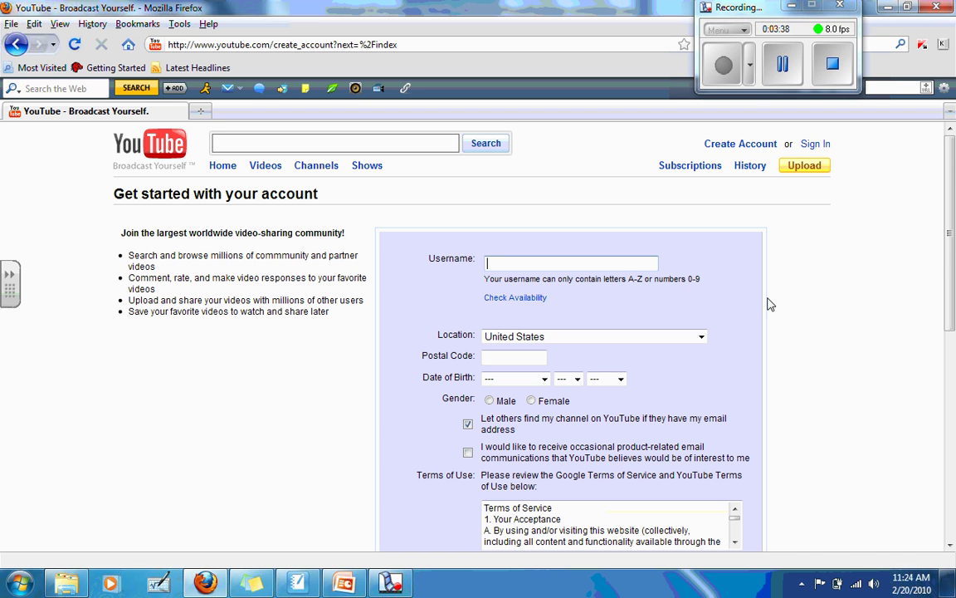
pyautogui.click(816, 144)
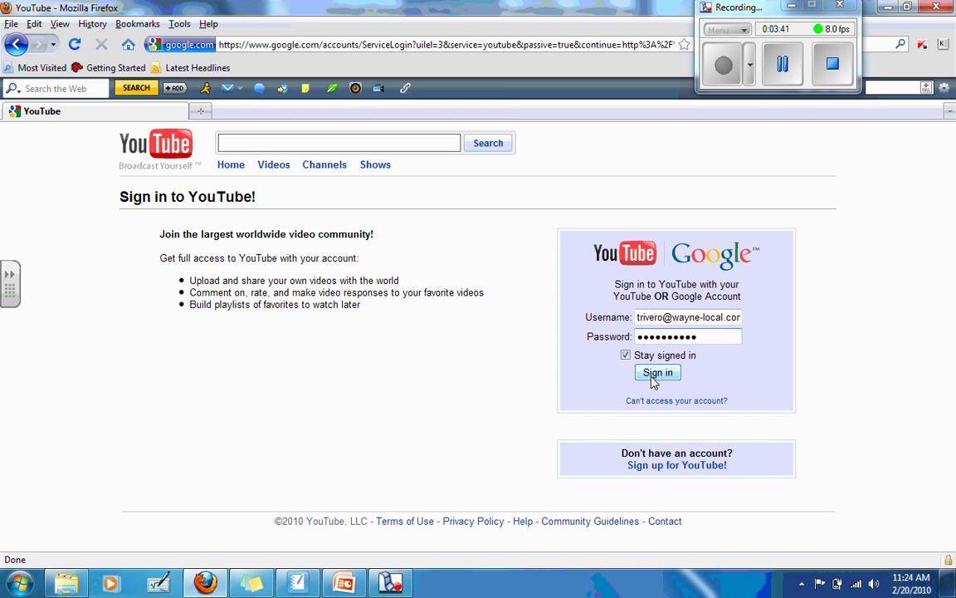
pyautogui.click(656, 375)
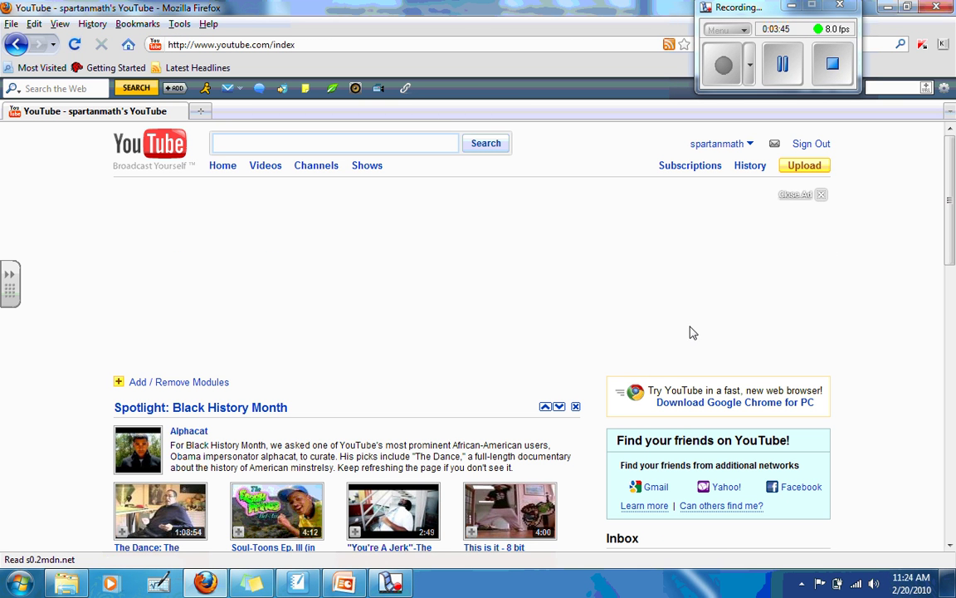
# Step: Upload the video file 2ndFile from the Presentation folder to YouTube
pyautogui.click(817, 166)
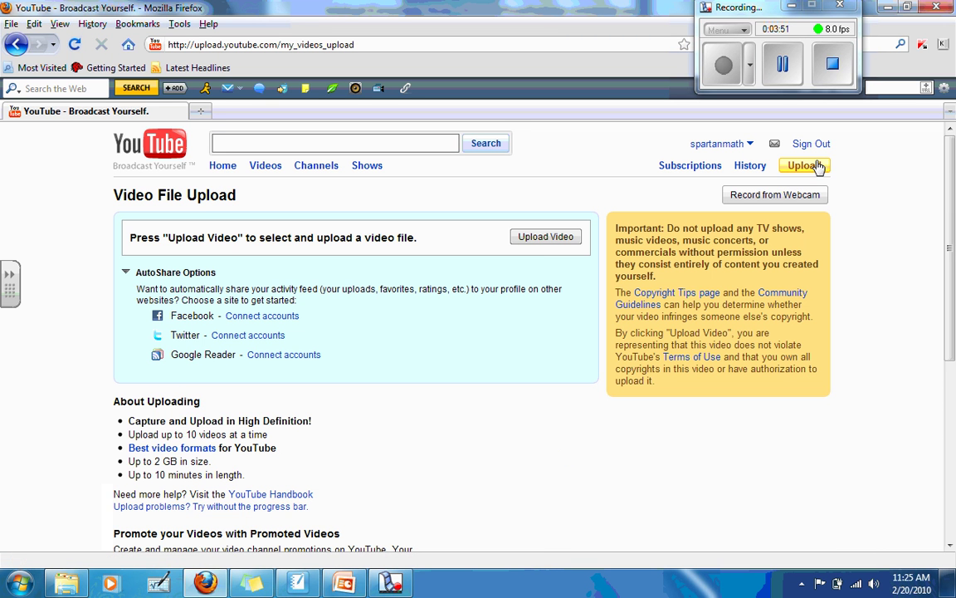
pyautogui.click(538, 239)
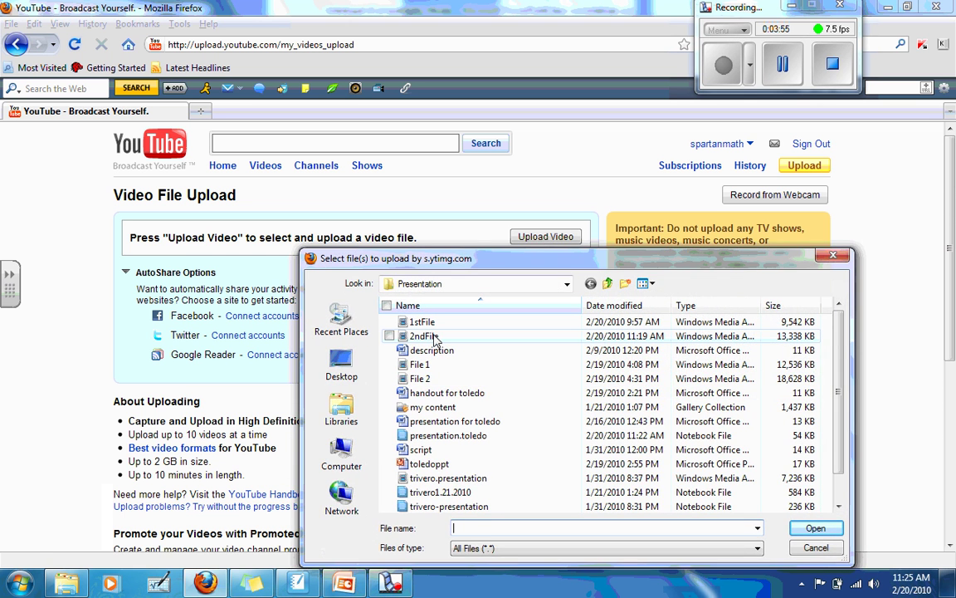
pyautogui.doubleClick(428, 336)
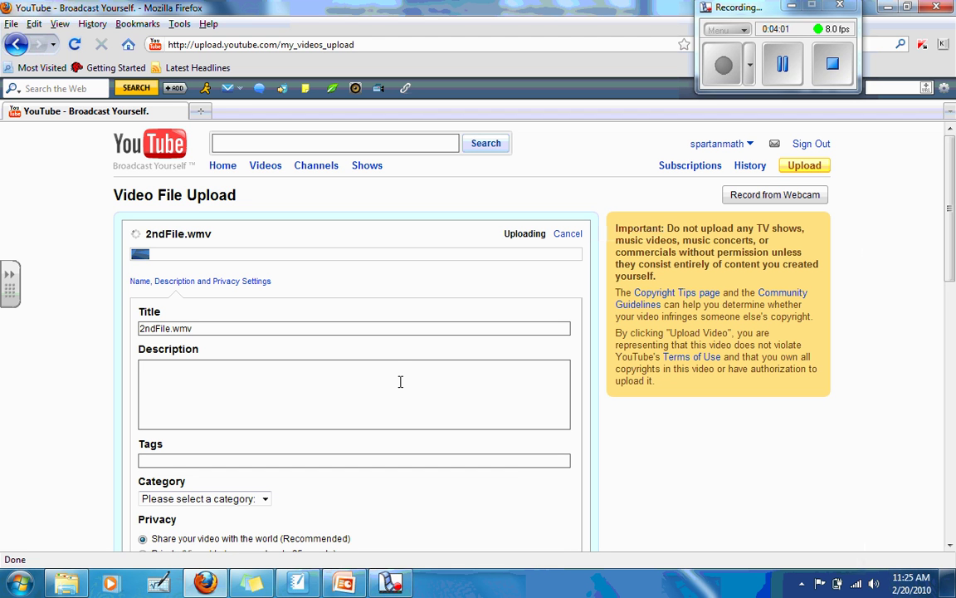
# Step: Enter the video description "This video shows how I create class notes & tests using the Smart Board Notebook software." and review the privacy options
pyautogui.click(400, 381)
pyautogui.write('This ')
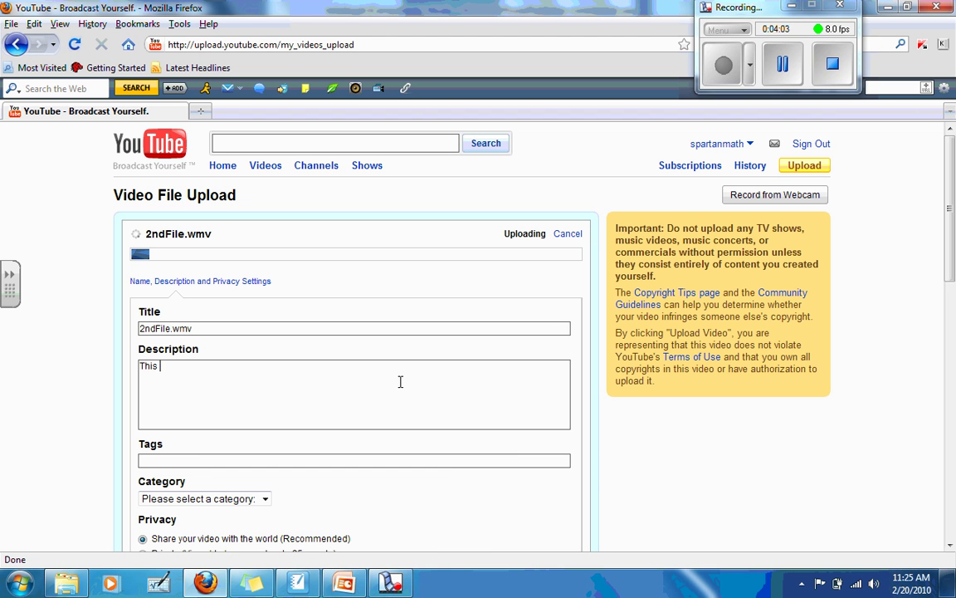
pyautogui.write('video shows how I crea')
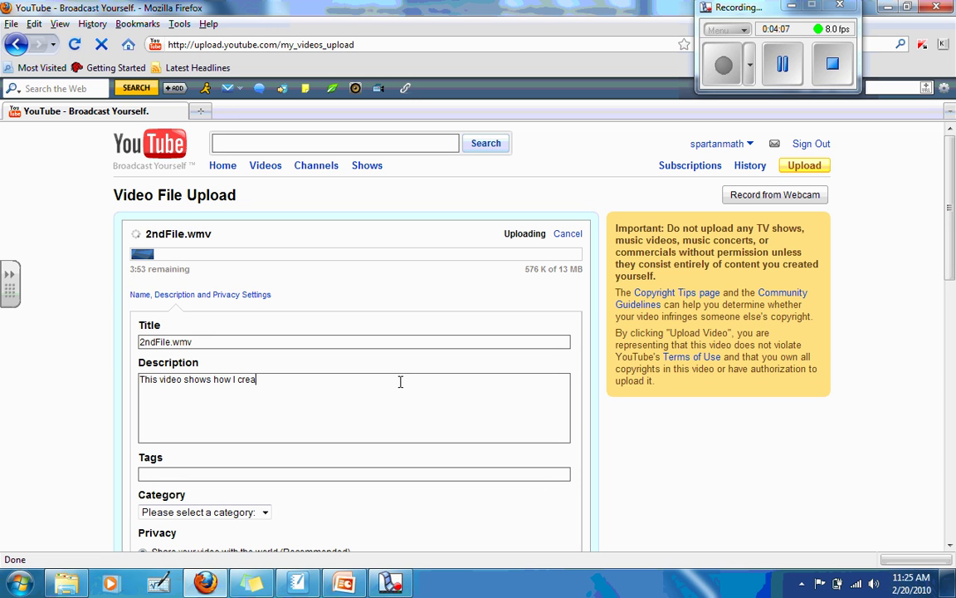
pyautogui.write('te class notes & tests using the S')
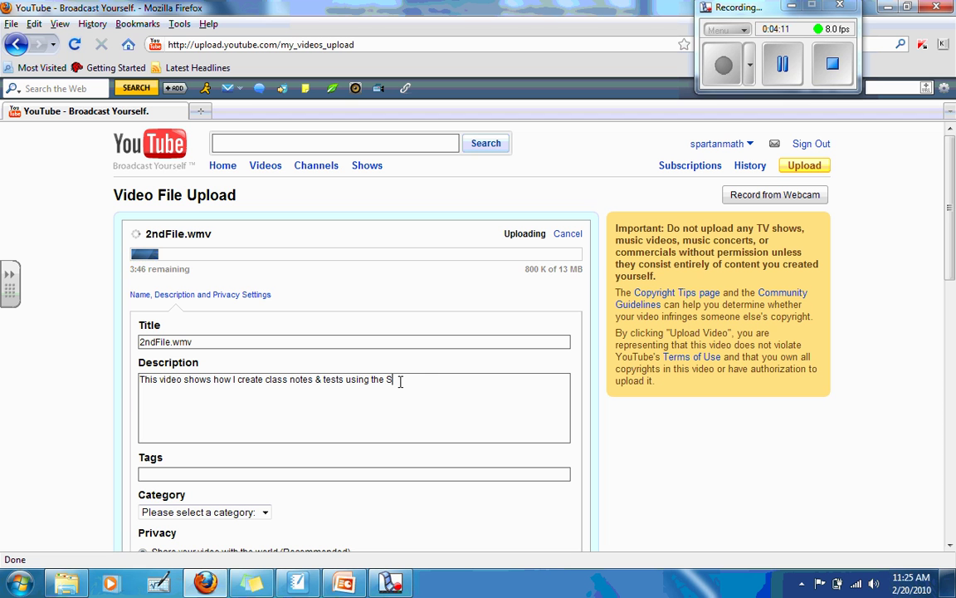
pyautogui.write('mart Board Note')
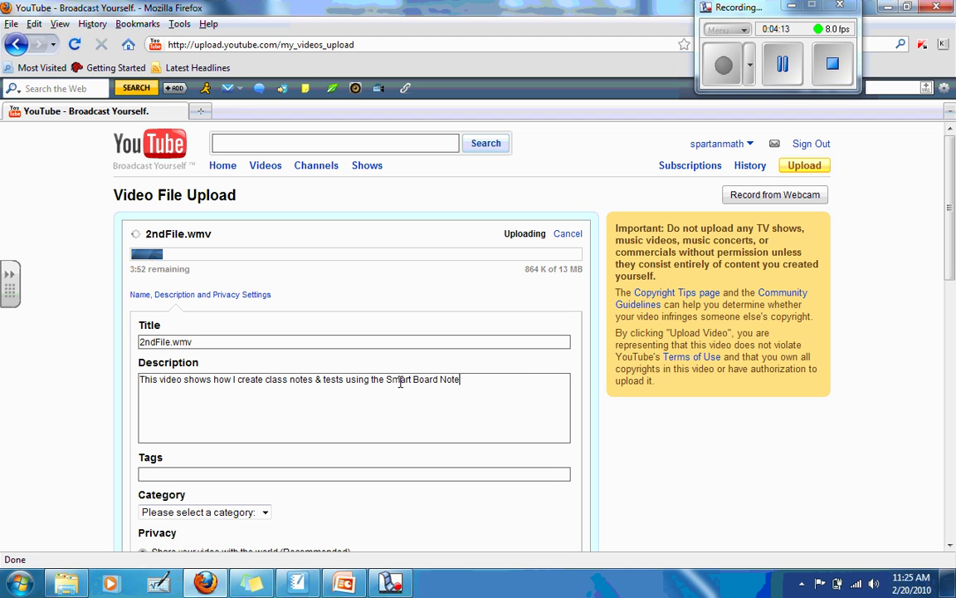
pyautogui.write('book software.')
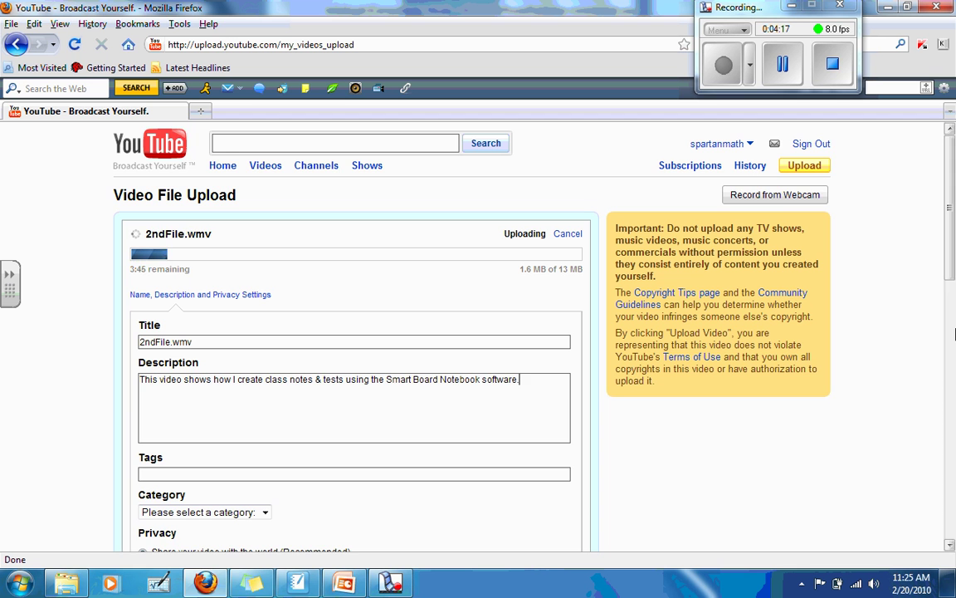
pyautogui.scroll(-3, 399, 448)
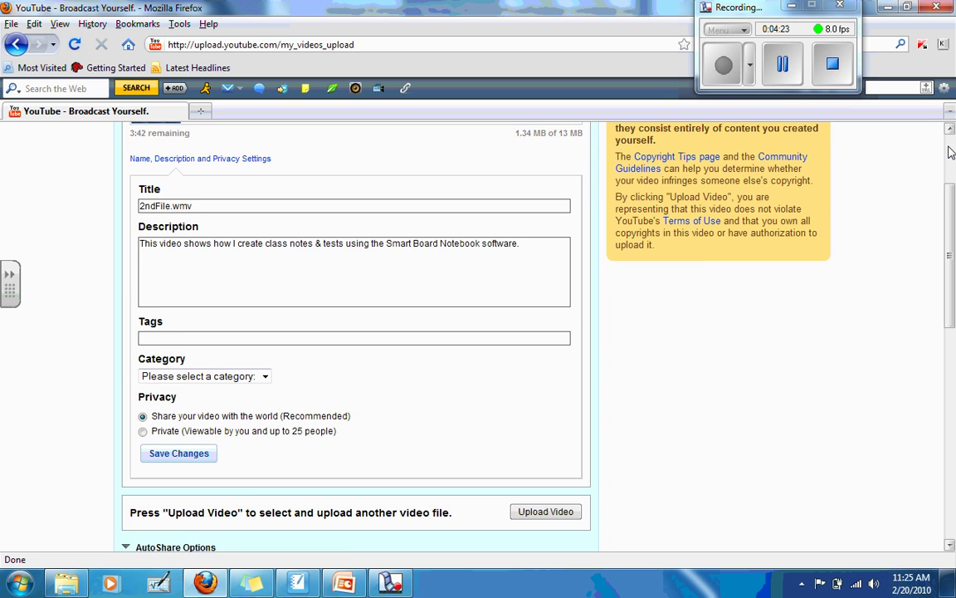
pyautogui.scroll(3, 855, 137)
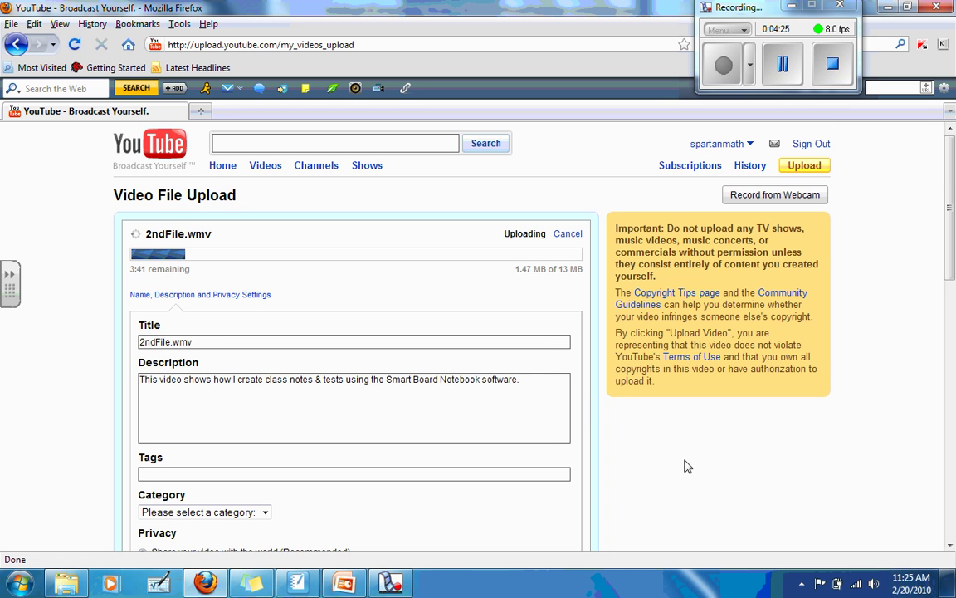
# Step: Open the Notebook file presentation.toledo from the Presentation folder in the Documents library
pyautogui.click(312, 581)
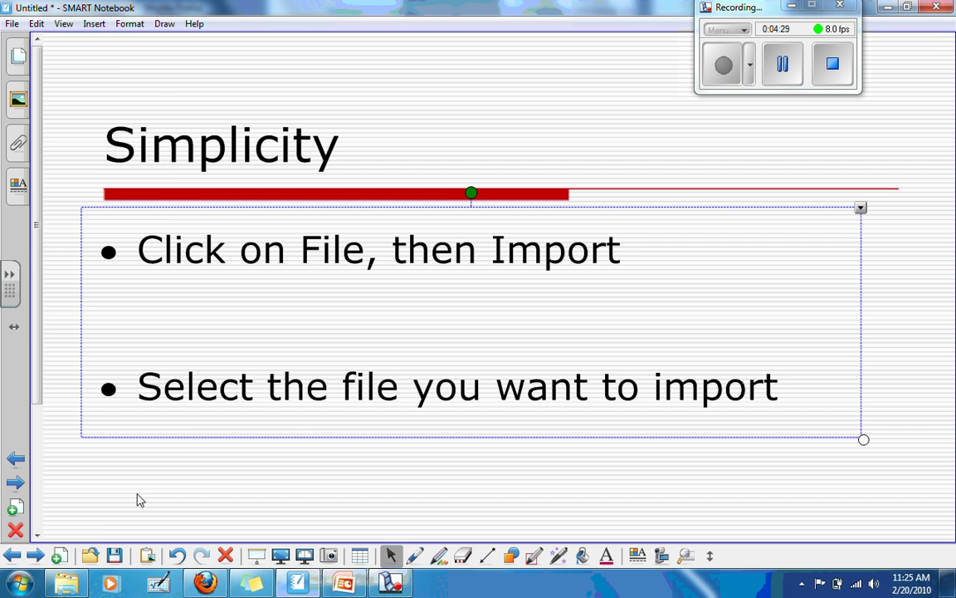
pyautogui.click(92, 498)
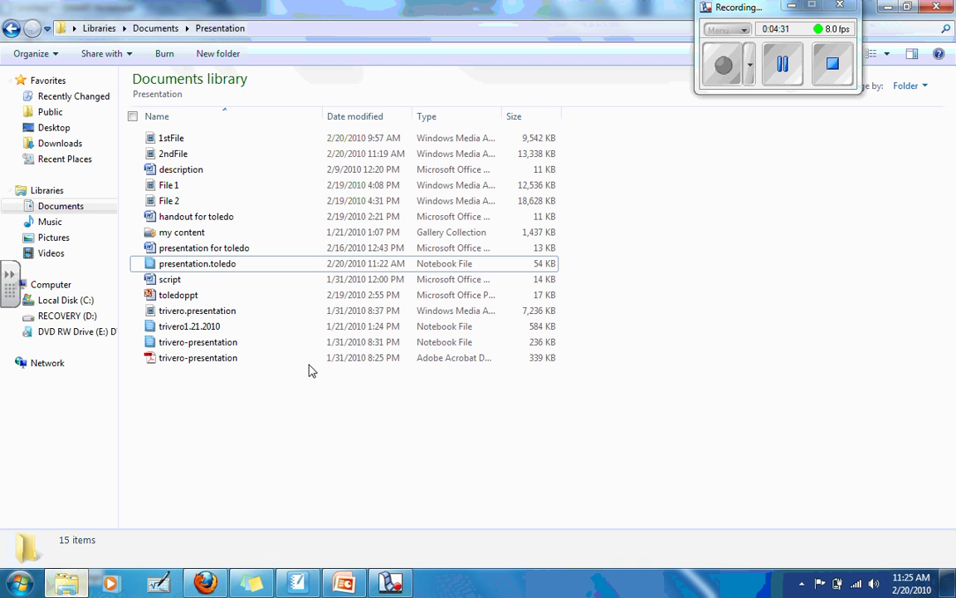
pyautogui.click(82, 208)
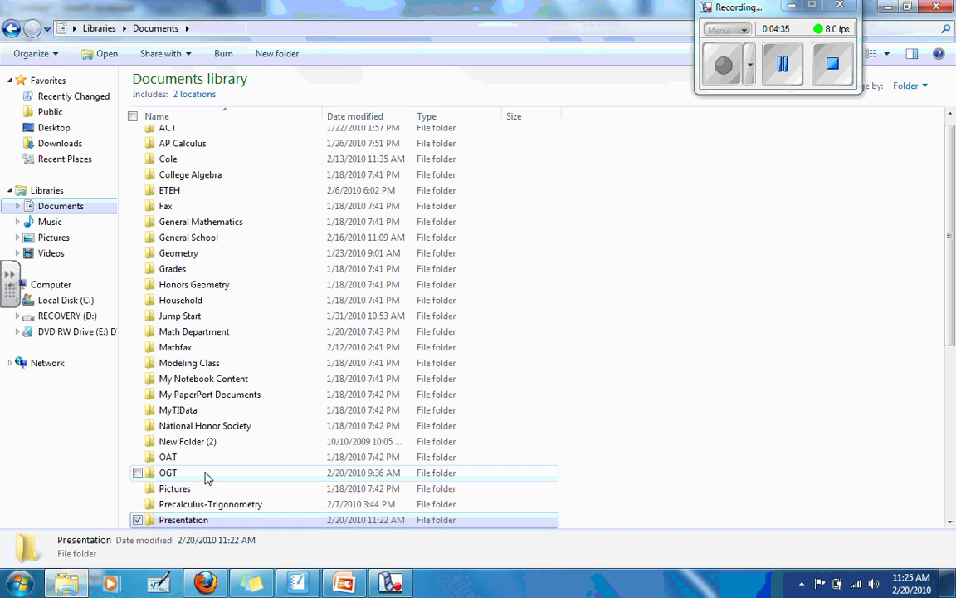
pyautogui.doubleClick(202, 519)
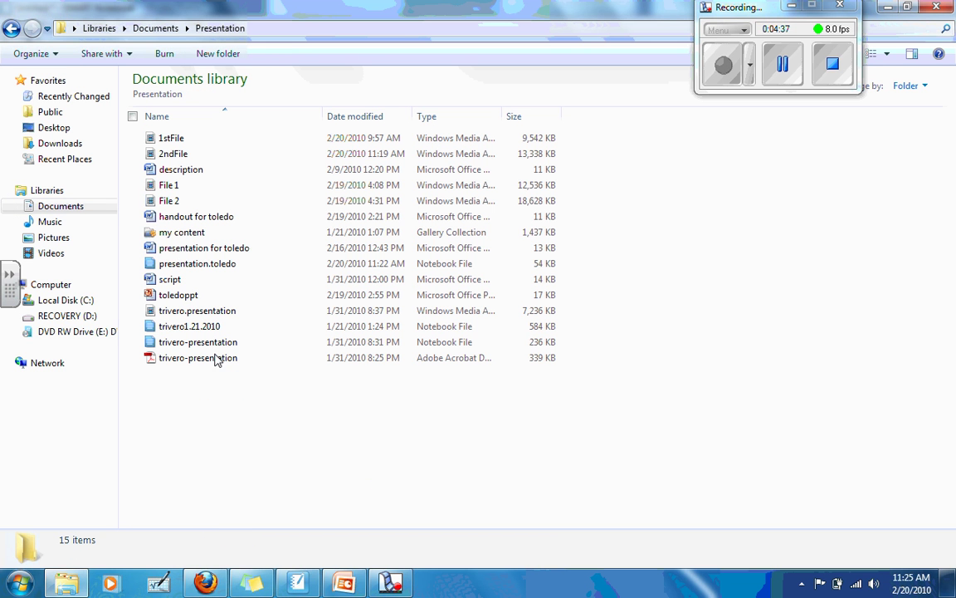
pyautogui.doubleClick(224, 264)
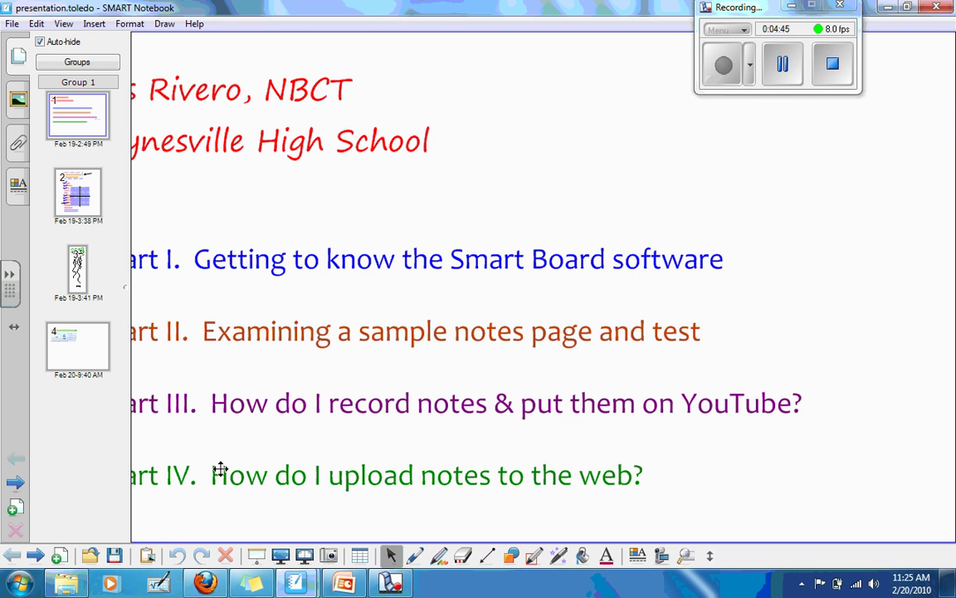
# Step: Return to Firefox, open YouTube in a new tab and search for "spartanmath"
pyautogui.click(205, 584)
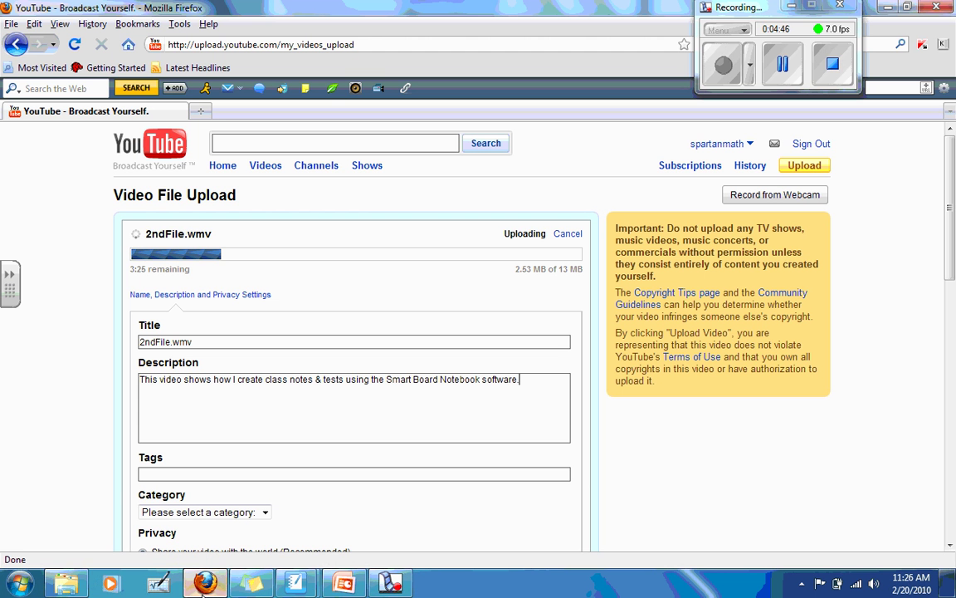
pyautogui.click(200, 110)
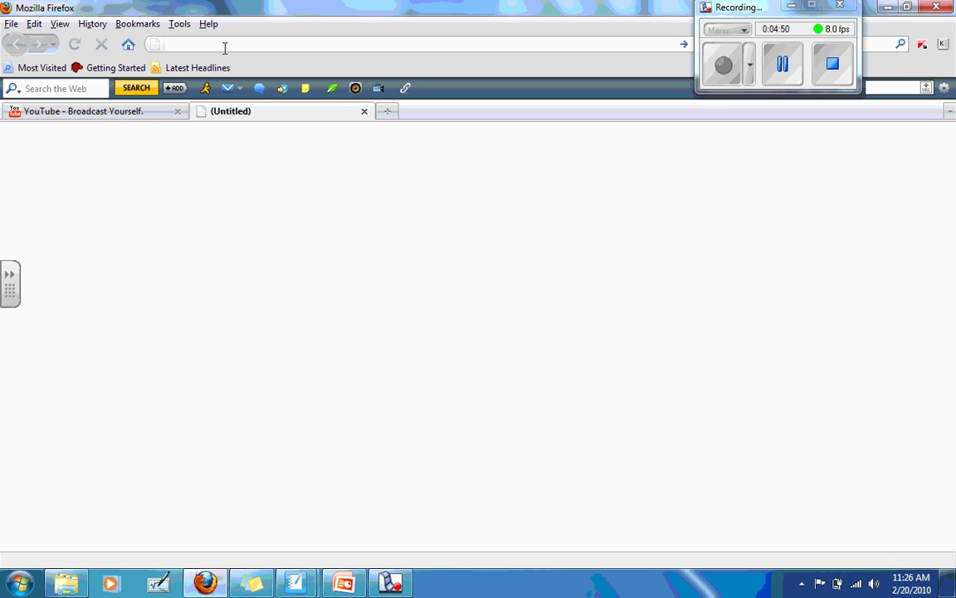
pyautogui.write('you')
pyautogui.press('Down')
pyautogui.press('Return')
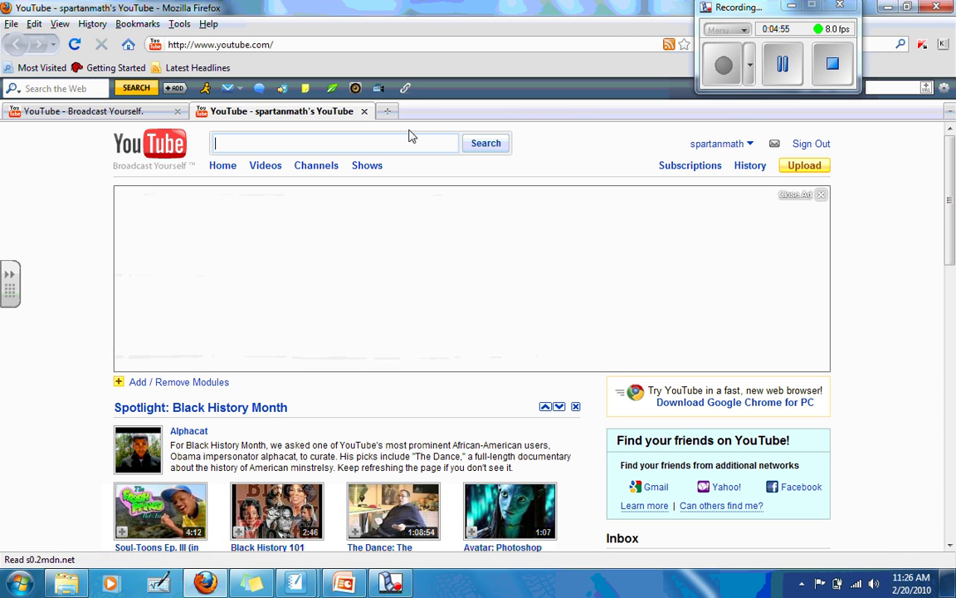
pyautogui.write('spartanmath')
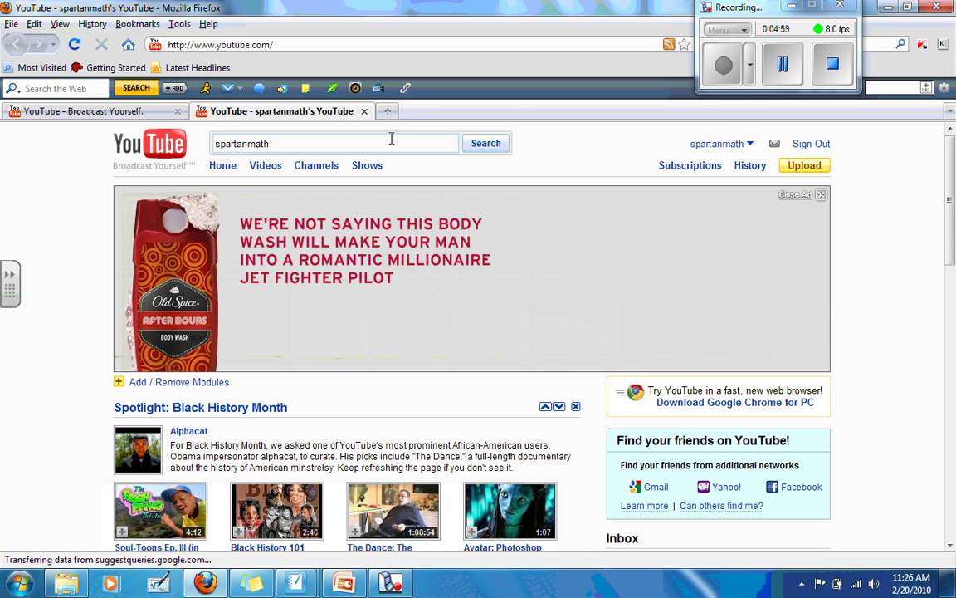
pyautogui.press('Return')
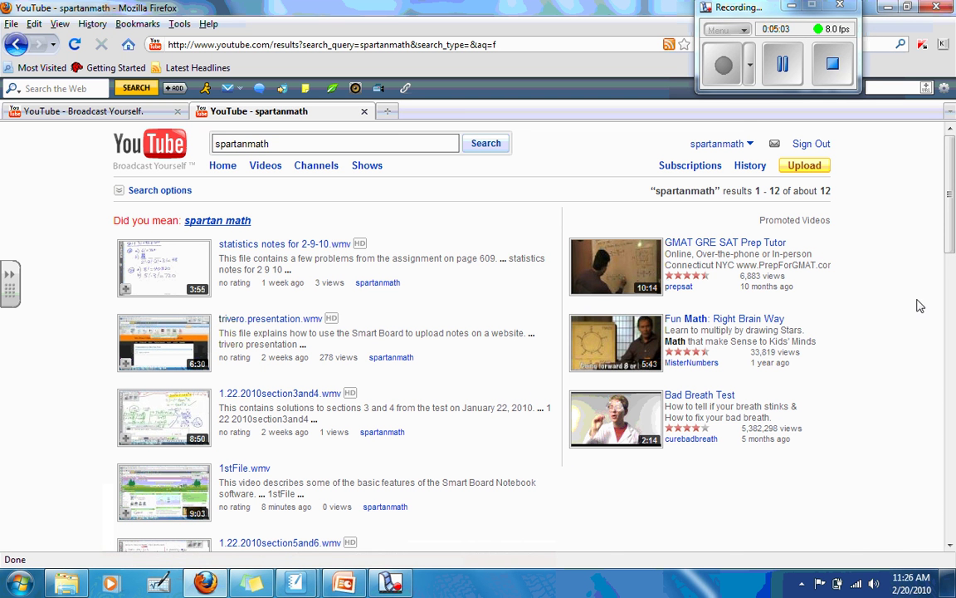
# Step: Look through the listed spartanmath videos and close the search results tab
pyautogui.scroll(-2, 951, 205)
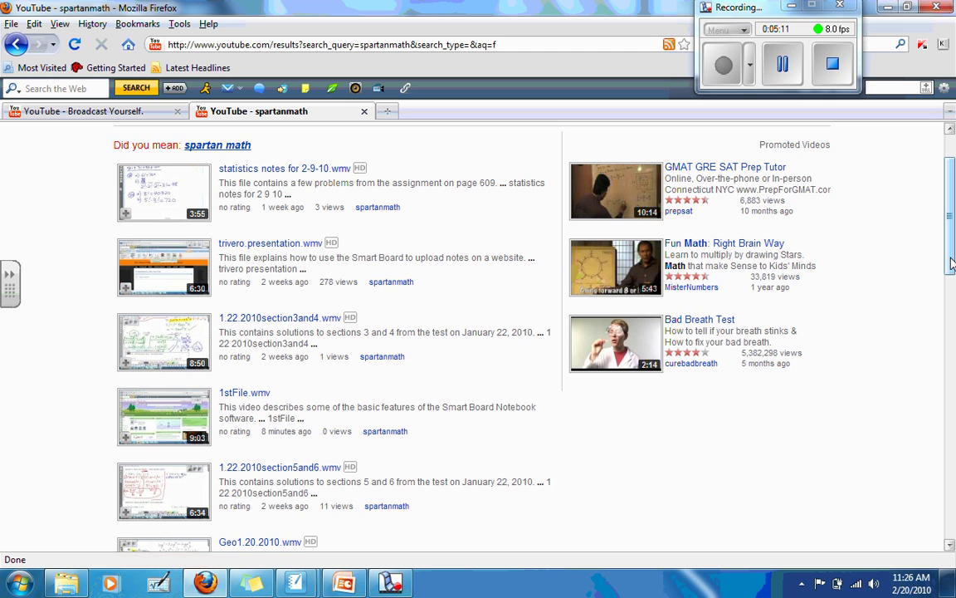
pyautogui.scroll(-3, 581, 249)
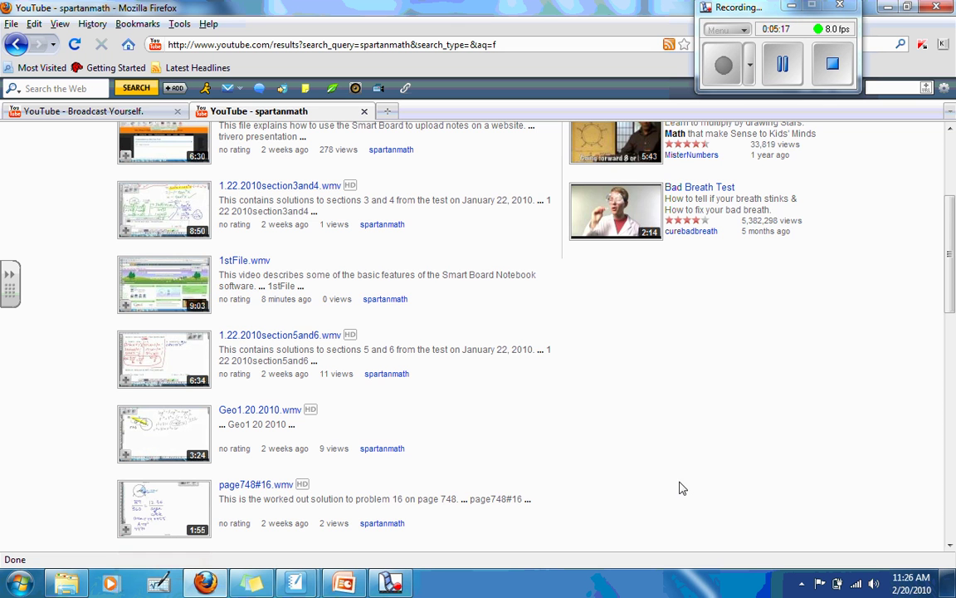
pyautogui.scroll(-5, 954, 317)
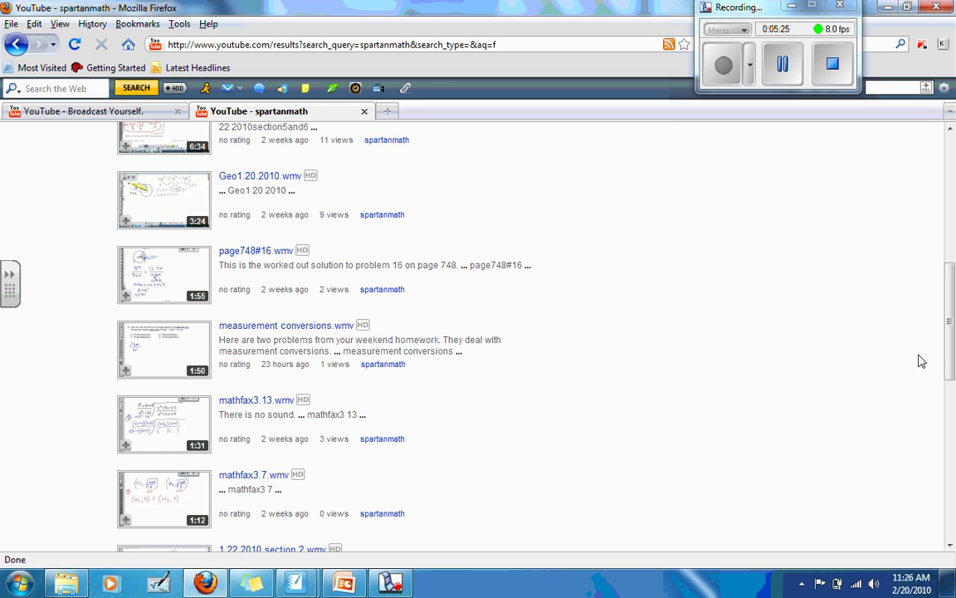
pyautogui.scroll(-2, 951, 382)
pyautogui.moveTo(950, 382); pyautogui.dragTo(951, 200)
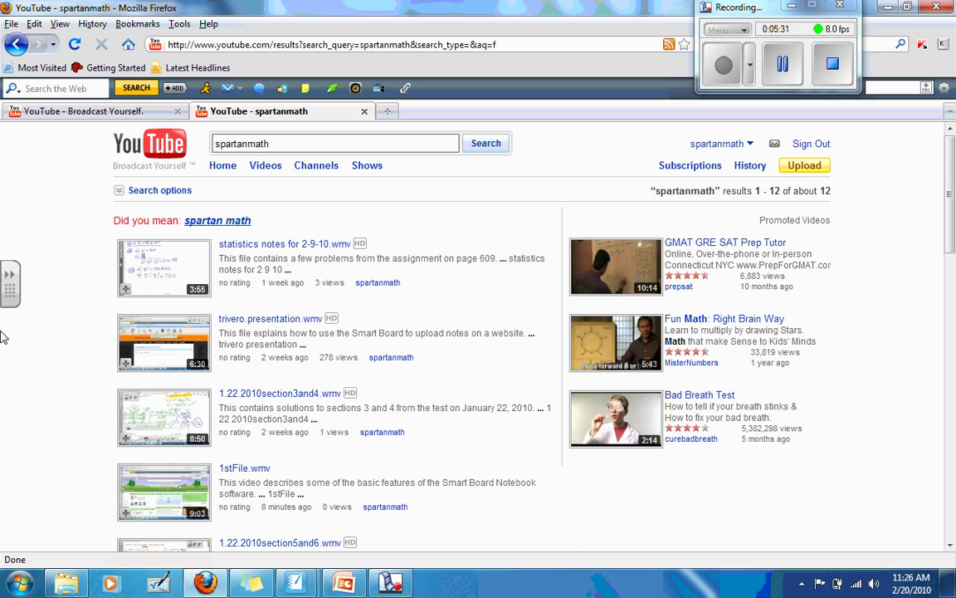
pyautogui.click(364, 111)
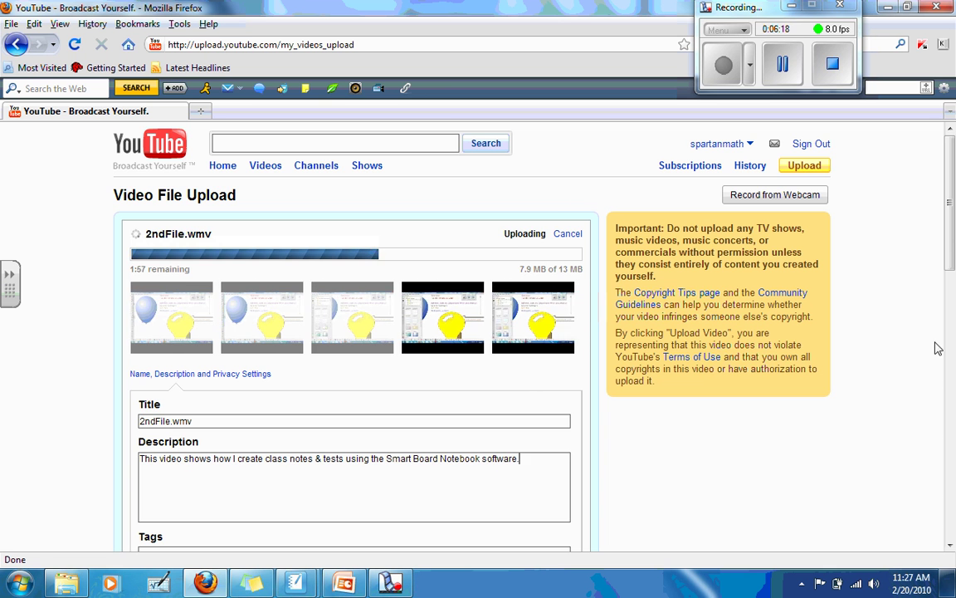
# Step: Check the upload progress, view the outline page of presentation.toledo in SMART Notebook, and return to Firefox
pyautogui.moveTo(952, 242)
pyautogui.mouseDown()
pyautogui.moveTo(952, 354)
pyautogui.moveTo(953, 247)
pyautogui.mouseUp()
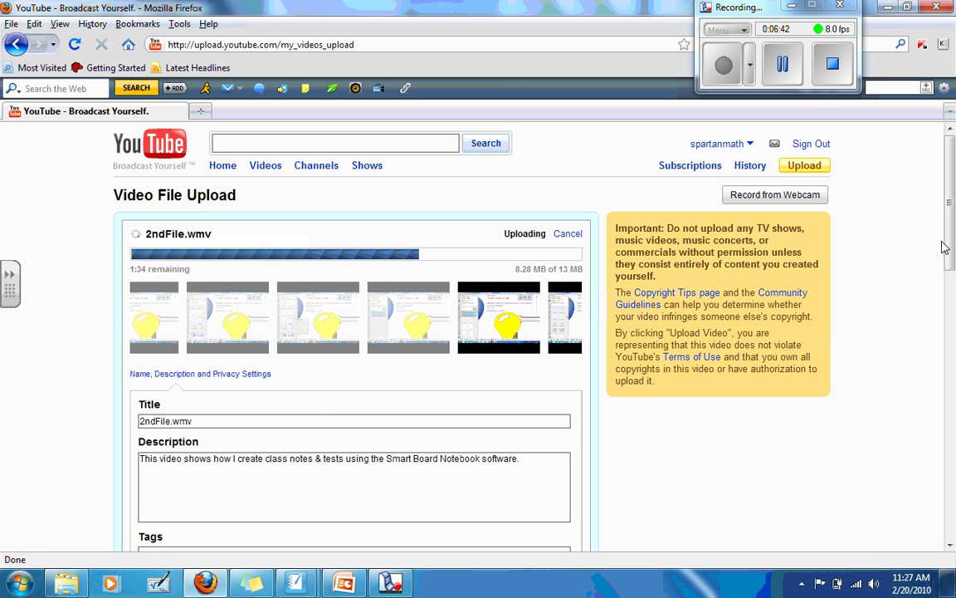
pyautogui.moveTo(949, 254)
pyautogui.mouseDown()
pyautogui.moveTo(949, 322)
pyautogui.moveTo(949, 254)
pyautogui.mouseUp()
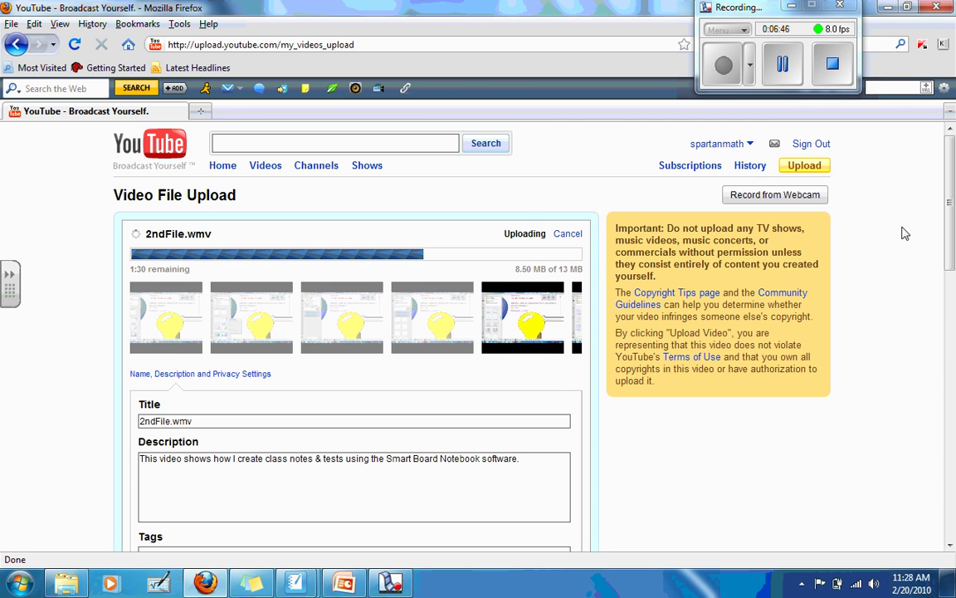
pyautogui.click(280, 585)
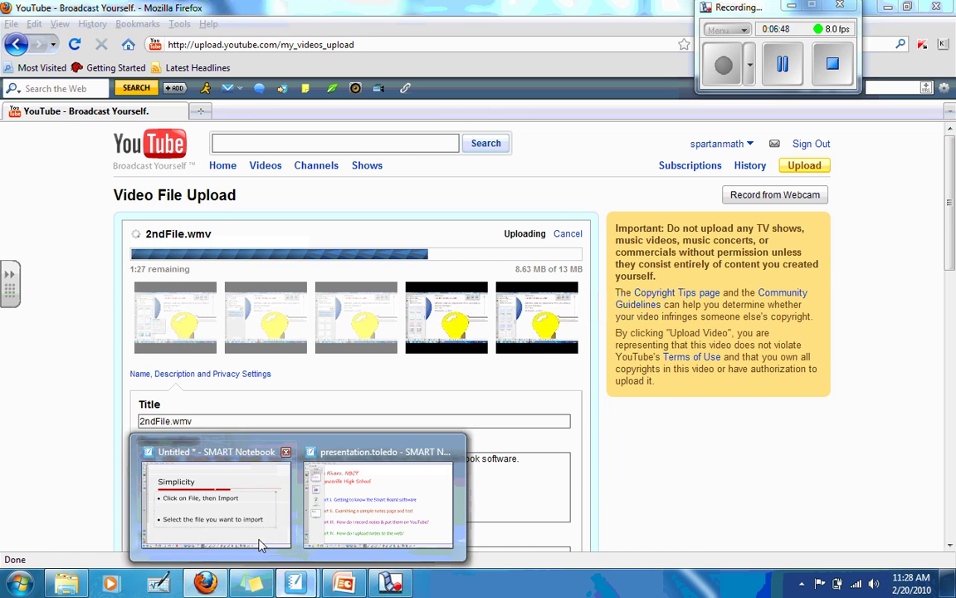
pyautogui.click(345, 525)
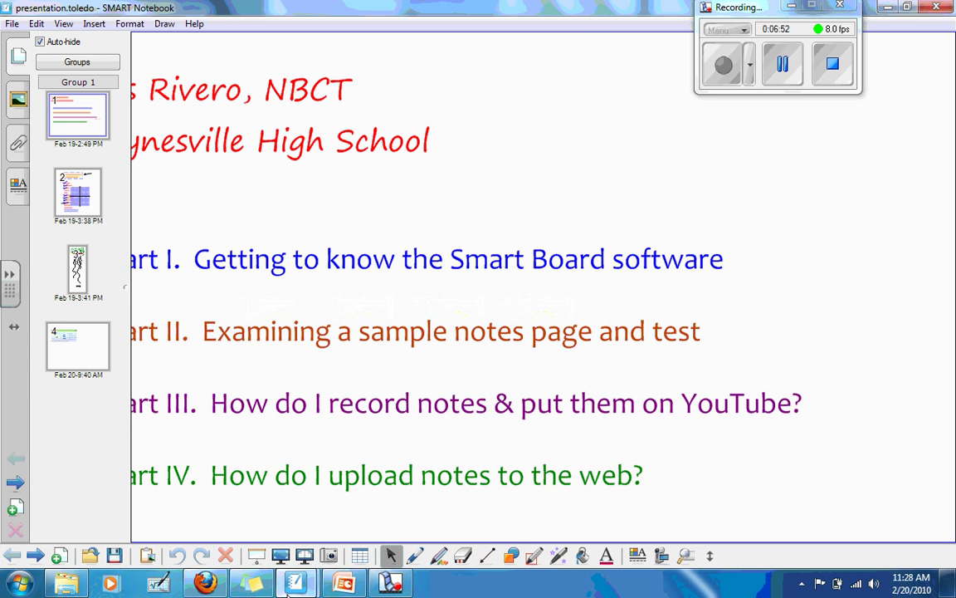
pyautogui.click(199, 519)
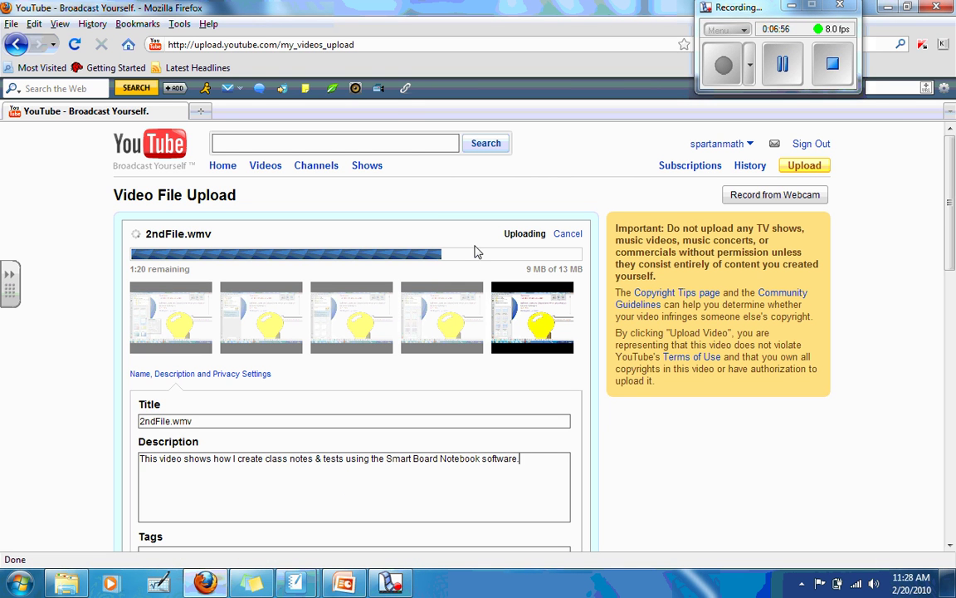
# Step: Open the teacher's Weebly math classes website in a new tab
pyautogui.click(200, 111)
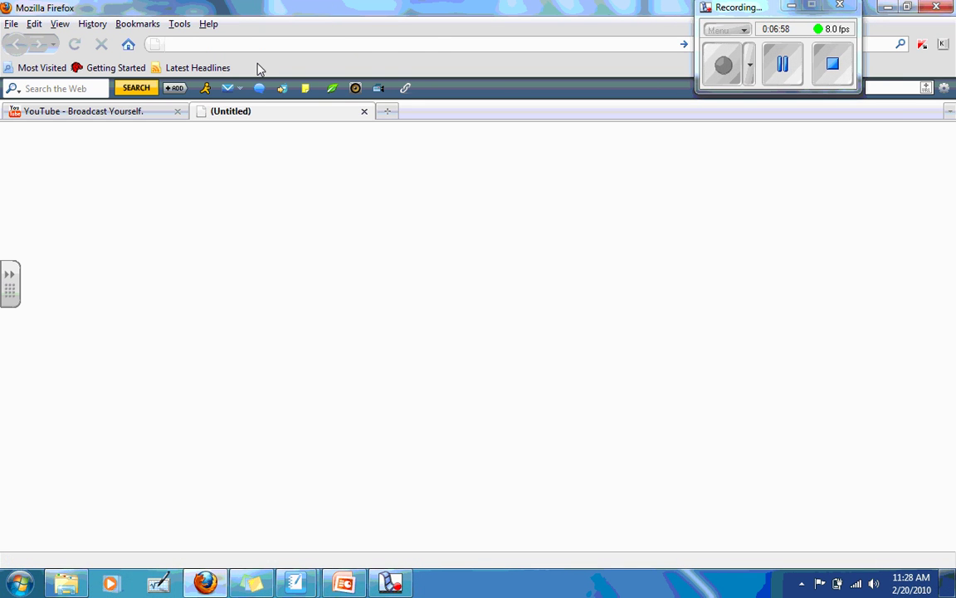
pyautogui.write('rivero')
pyautogui.press('Down')
pyautogui.press('Return')
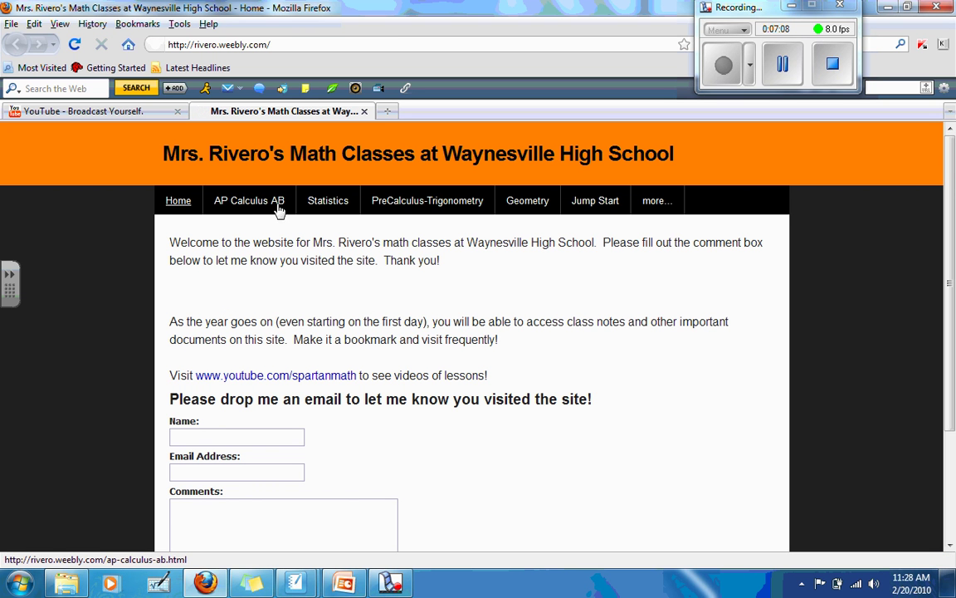
# Step: Go to the site's Geometry page, look through the posted class notes and open geo1-27.pdf
pyautogui.click(525, 209)
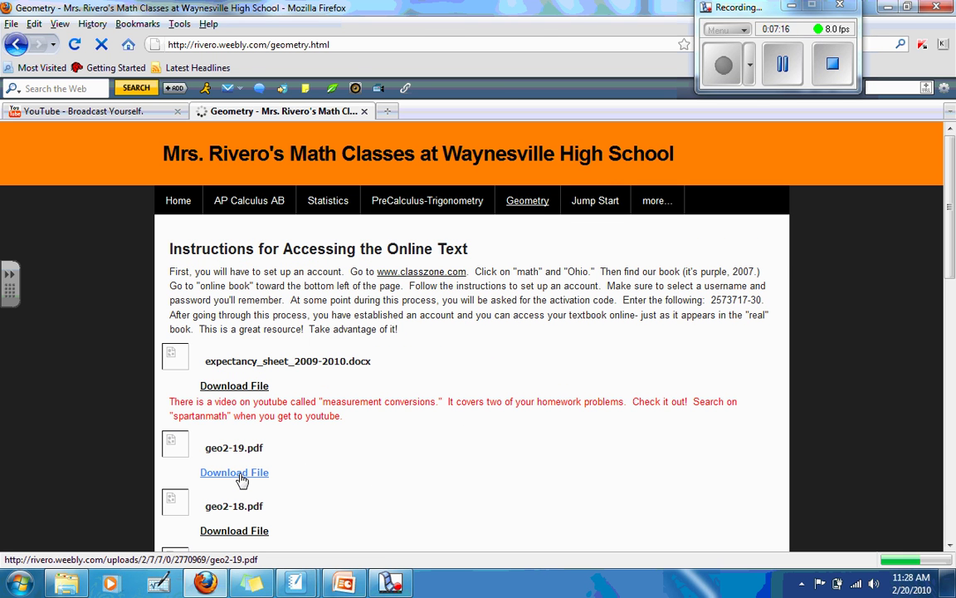
pyautogui.scroll(-3, 953, 305)
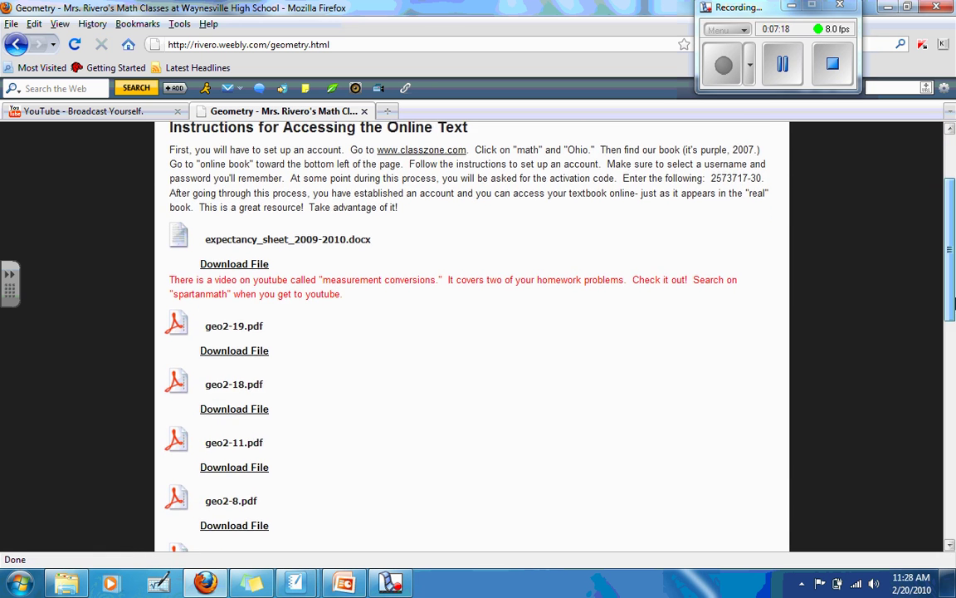
pyautogui.moveTo(953, 305); pyautogui.dragTo(954, 485)
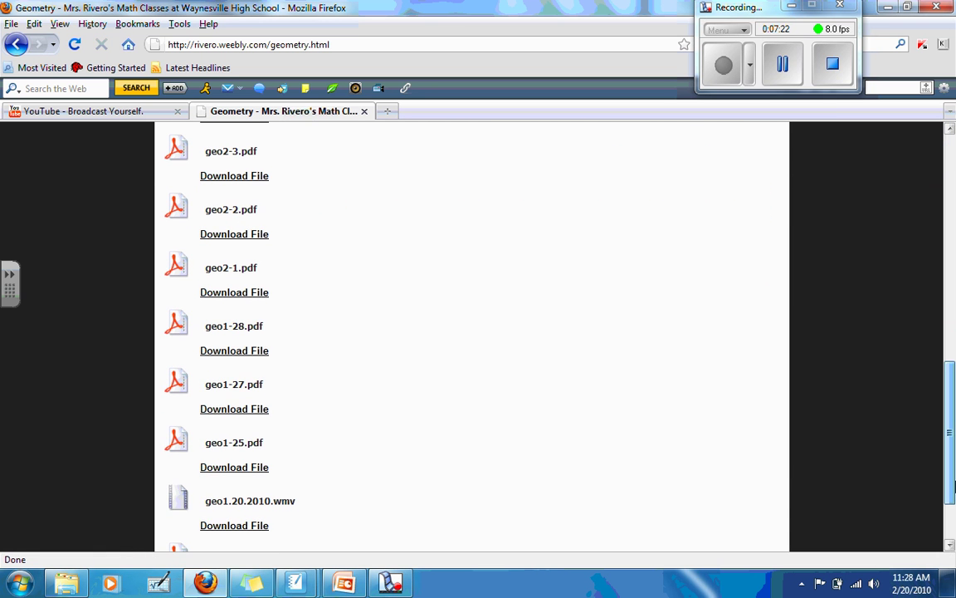
pyautogui.click(234, 415)
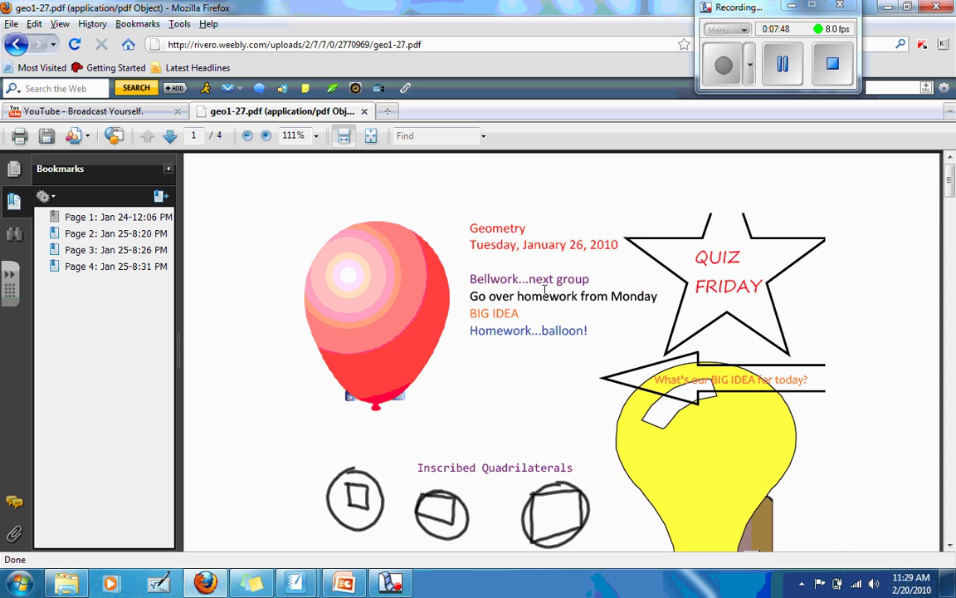
# Step: Browse the geo1-27.pdf notes, going to page 2 and on to the inscribed quadrilateral diagram on page 3
pyautogui.moveTo(951, 185); pyautogui.dragTo(952, 308)
pyautogui.click(152, 235)
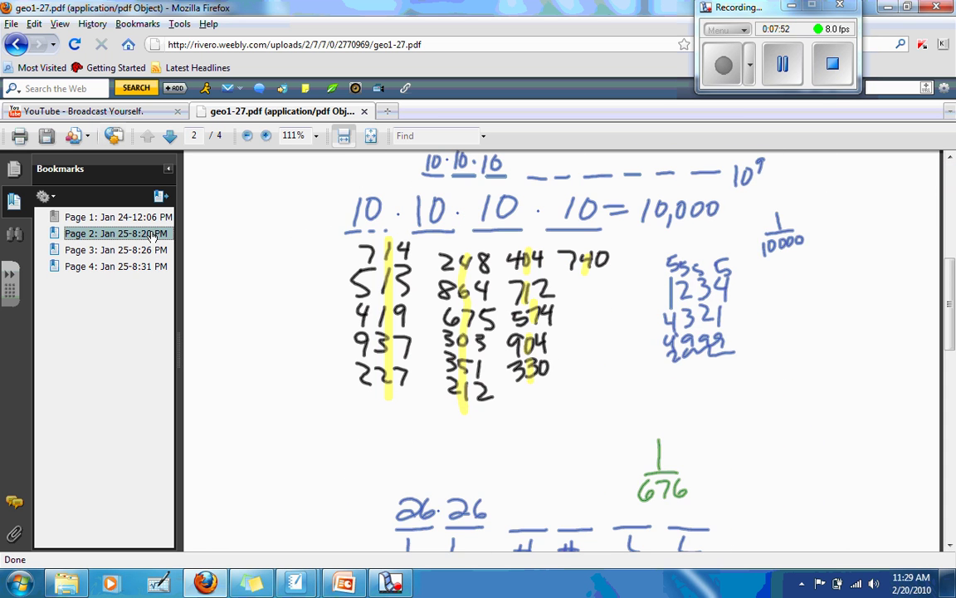
pyautogui.moveTo(944, 284); pyautogui.dragTo(953, 371)
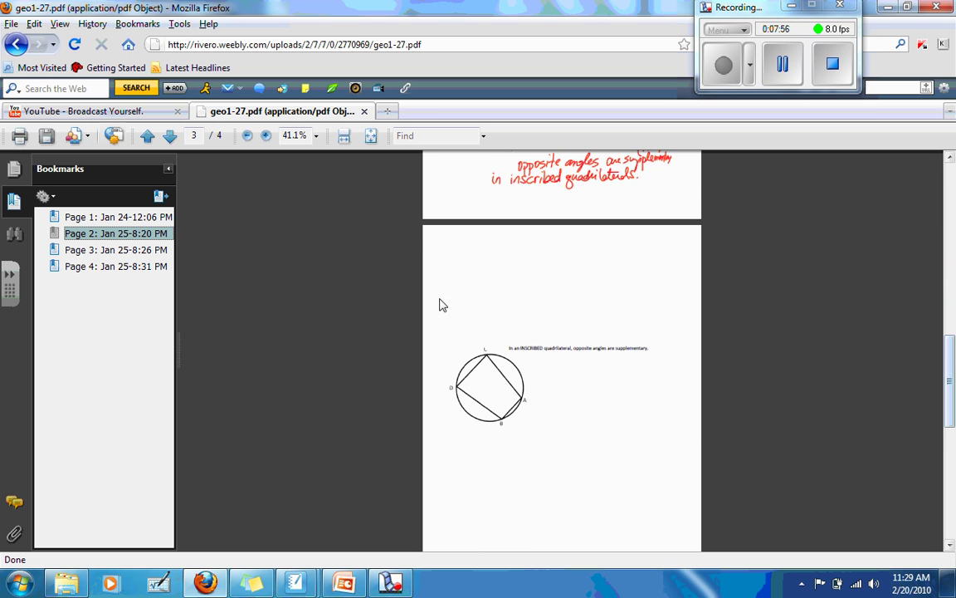
# Step: View pages 3 and 4 of the geo1-27.pdf notes, and return to page 1
pyautogui.click(145, 252)
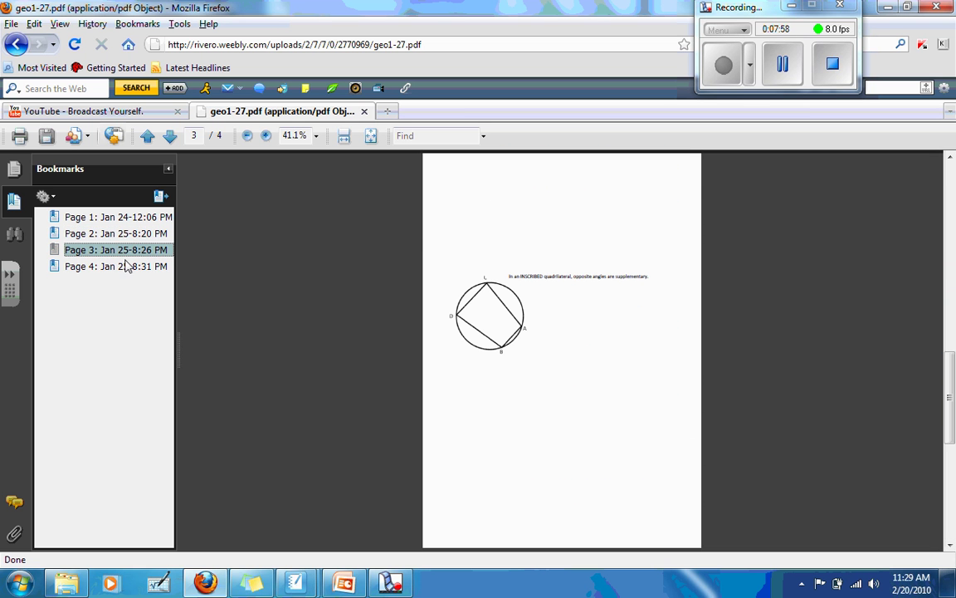
pyautogui.click(113, 267)
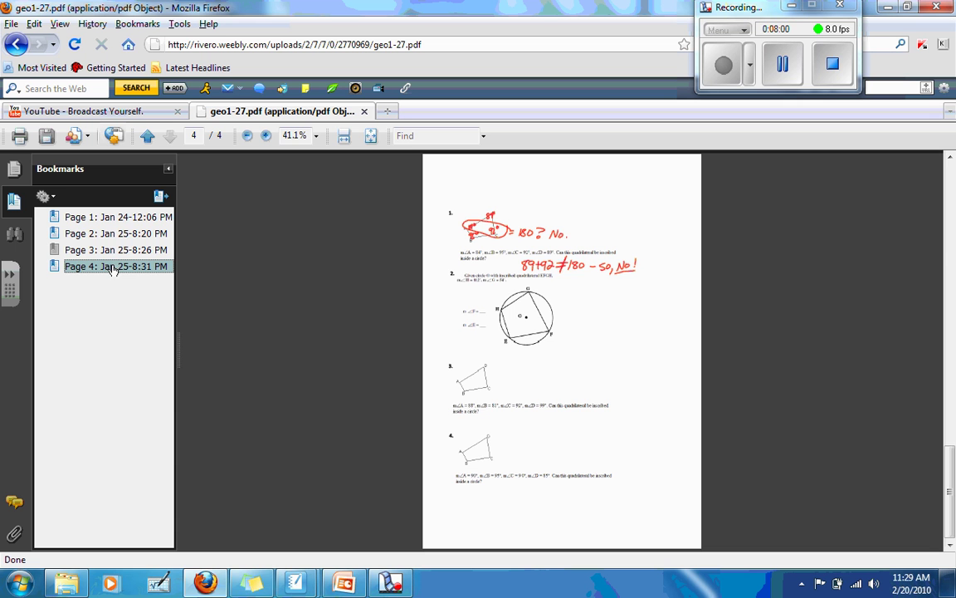
pyautogui.click(117, 219)
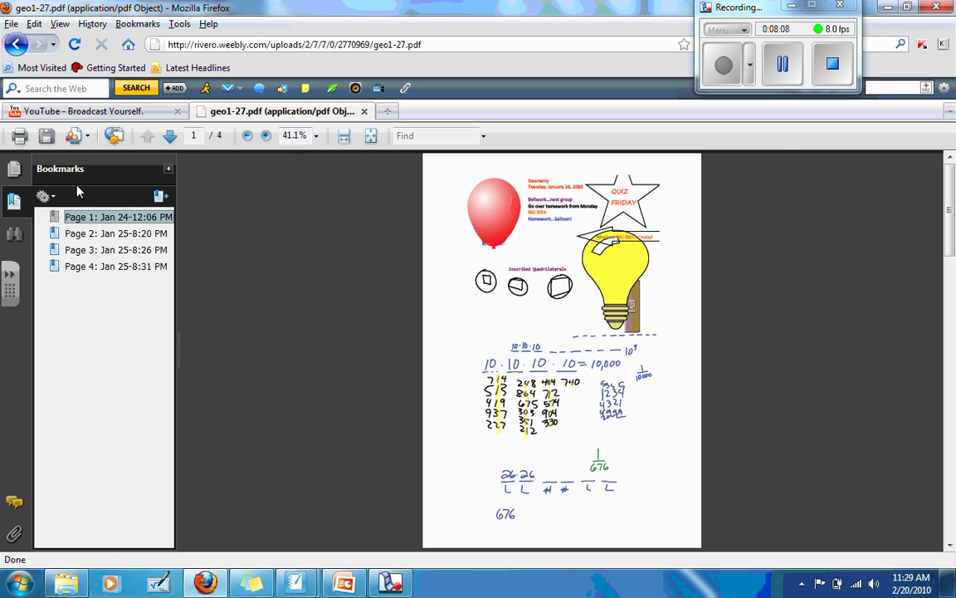
# Step: Go back to the website's Geometry page and return to the online text instructions at its beginning
pyautogui.click(16, 44)
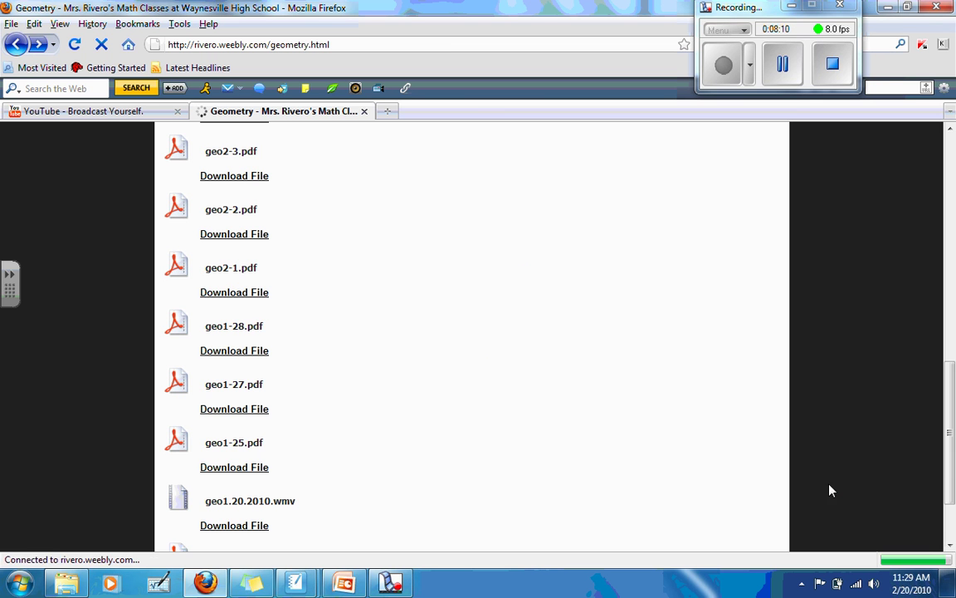
pyautogui.scroll(5, 950, 358)
pyautogui.moveTo(951, 359); pyautogui.dragTo(946, 272)
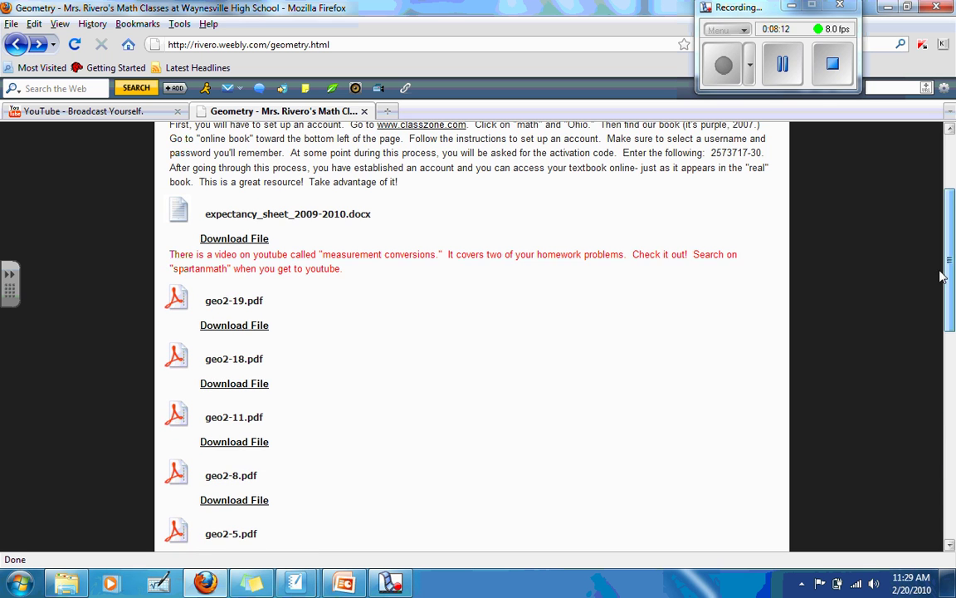
pyautogui.scroll(3, 951, 305)
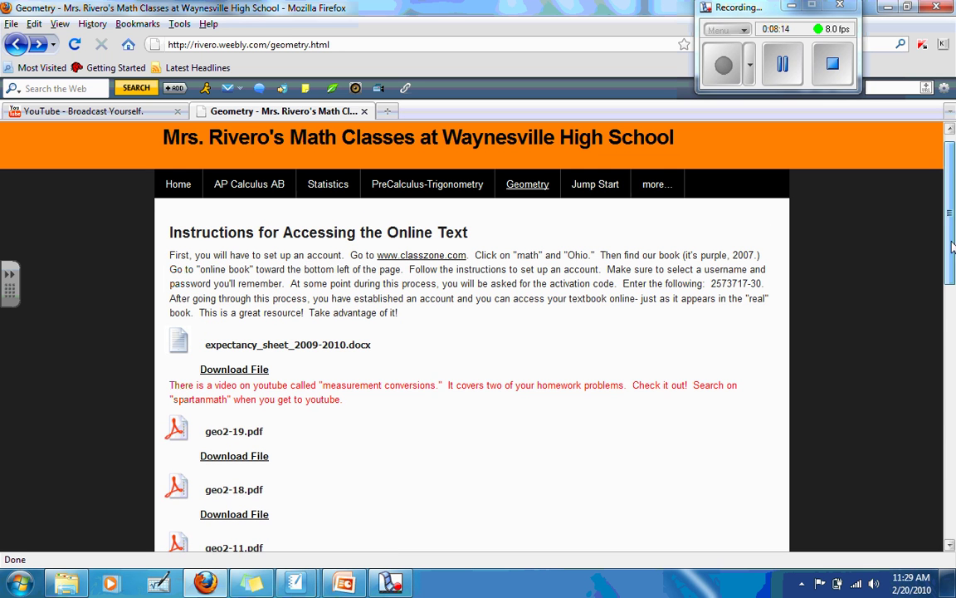